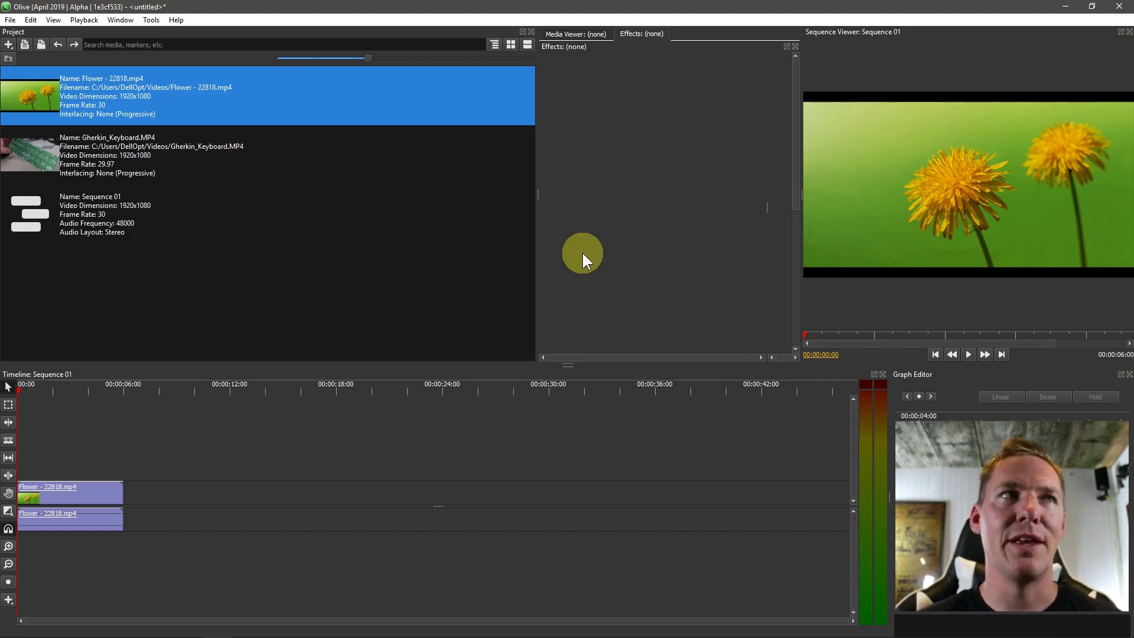
- Place the playhead at 00:00:03:11 on the Flower clip's timeline
click(76, 391)
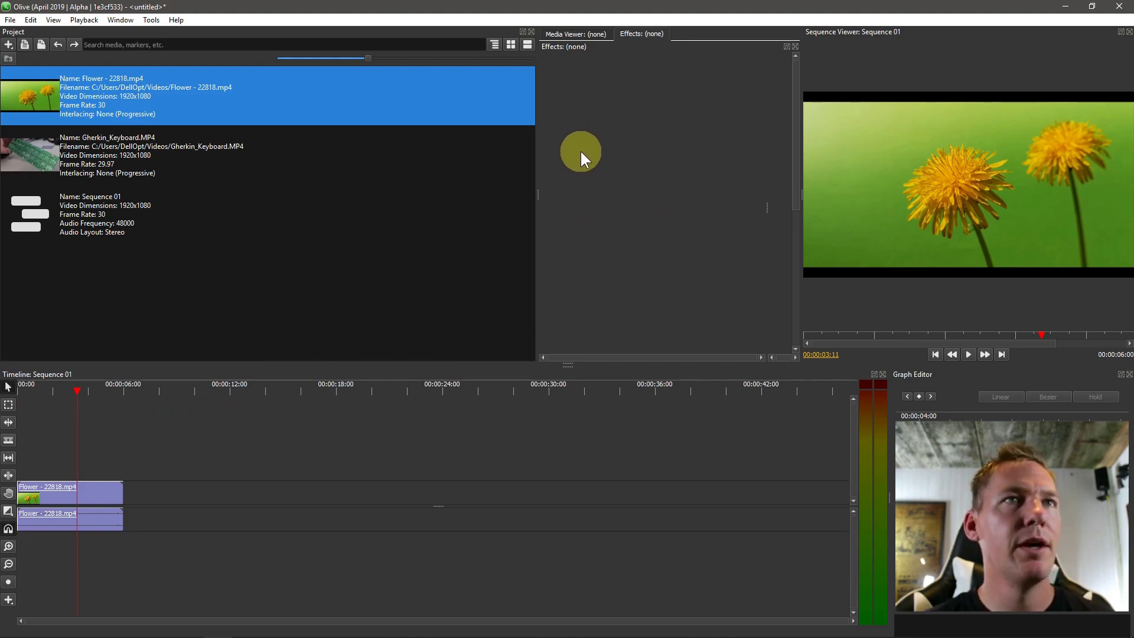
- Select the Flower clip and collapse its Transform, Volume and Pan effect sections
key(super)
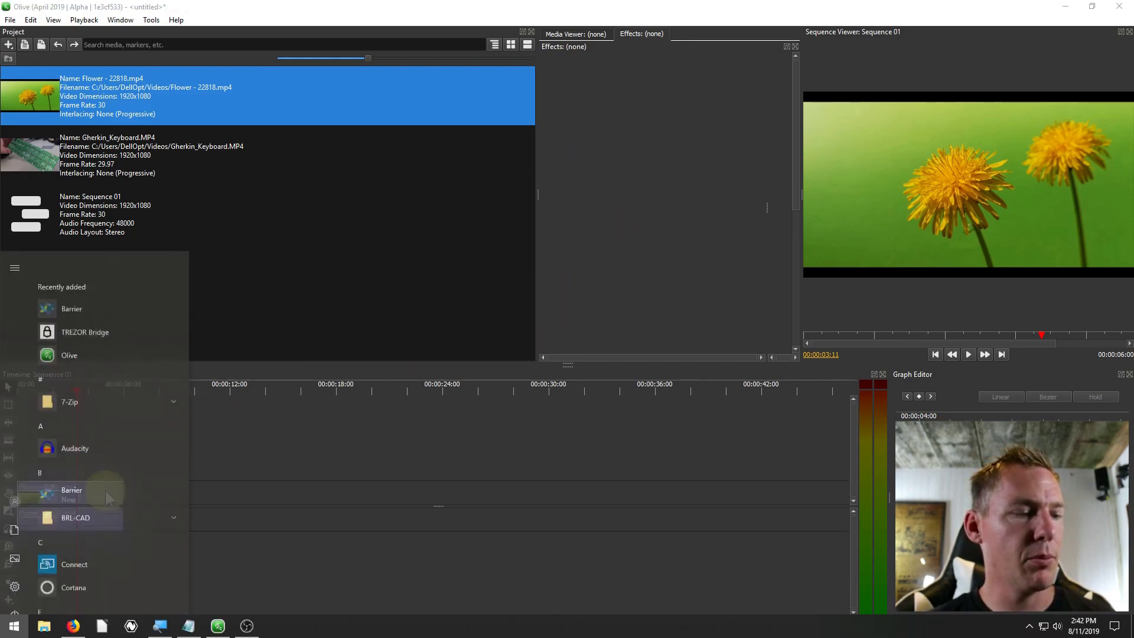
key(Escape)
key(=)
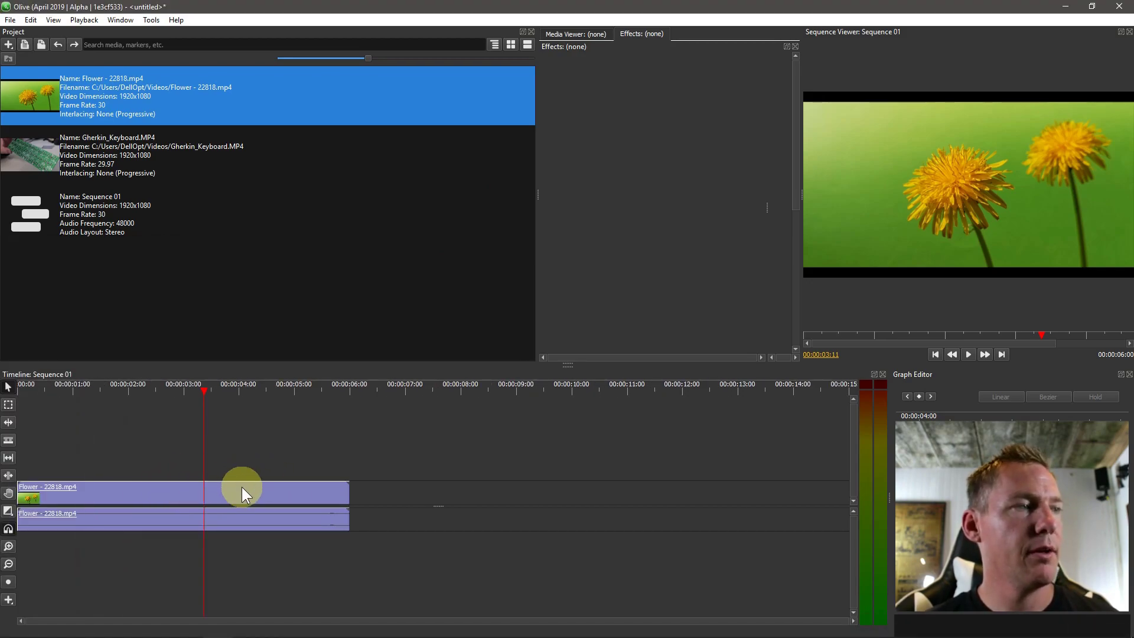
click(242, 490)
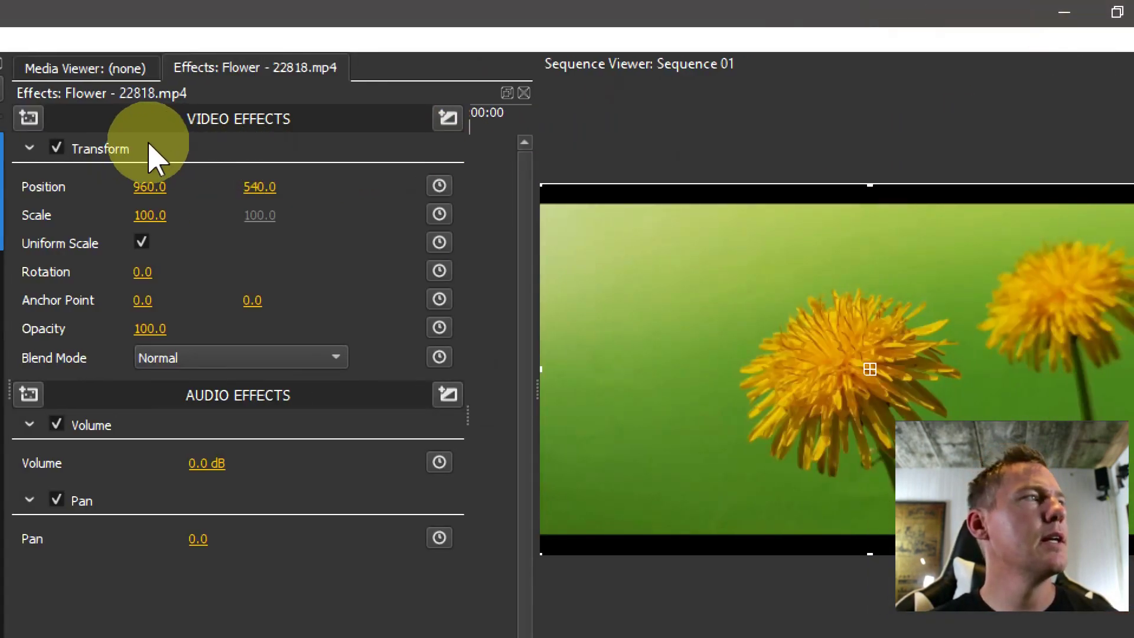
click(96, 144)
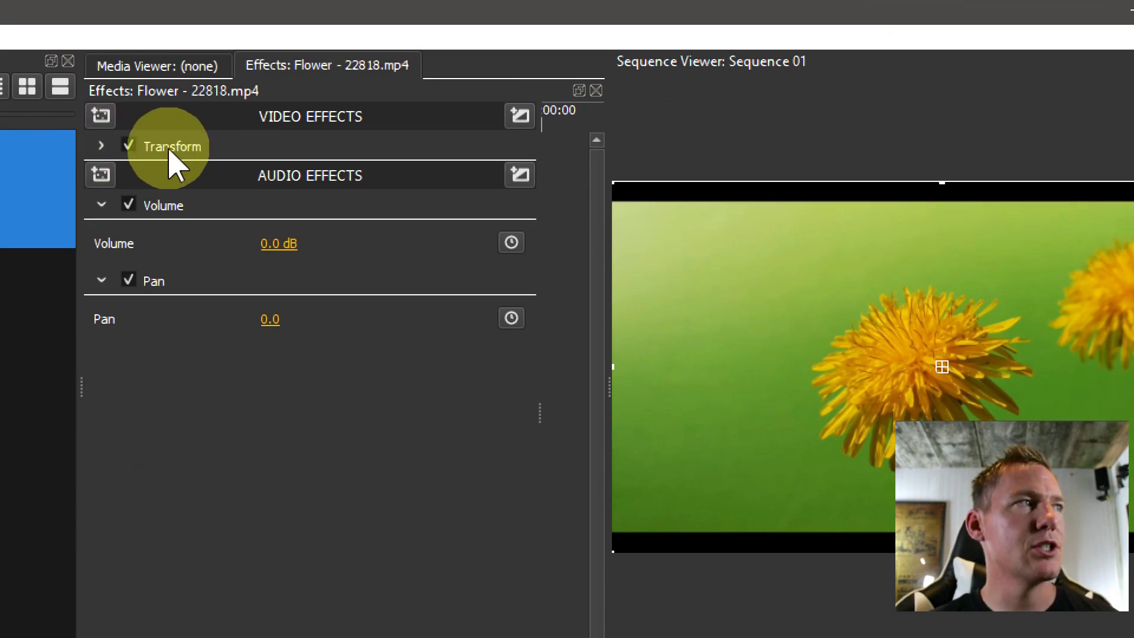
click(106, 207)
click(104, 235)
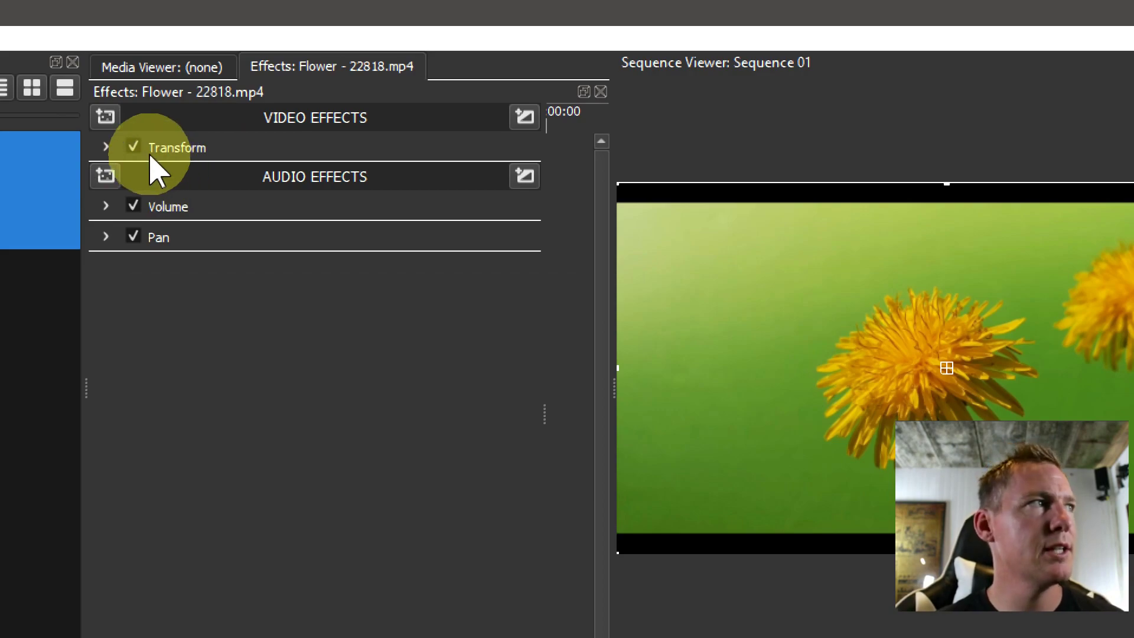
- Choose Render > Text from the Add Video Effect list
click(107, 117)
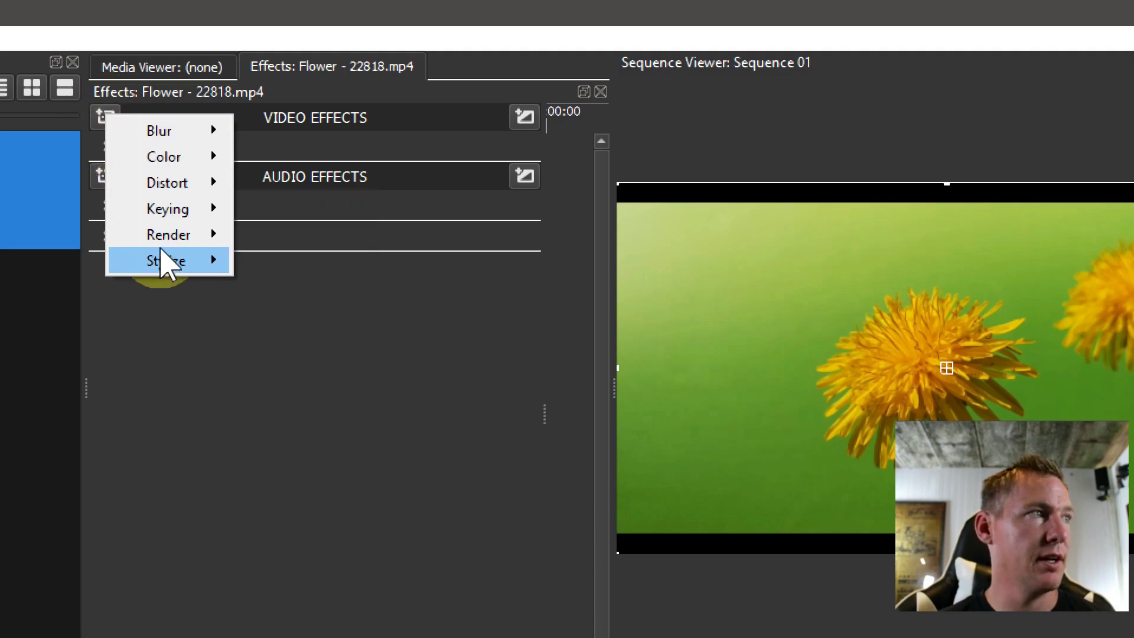
mouse_move(176, 237)
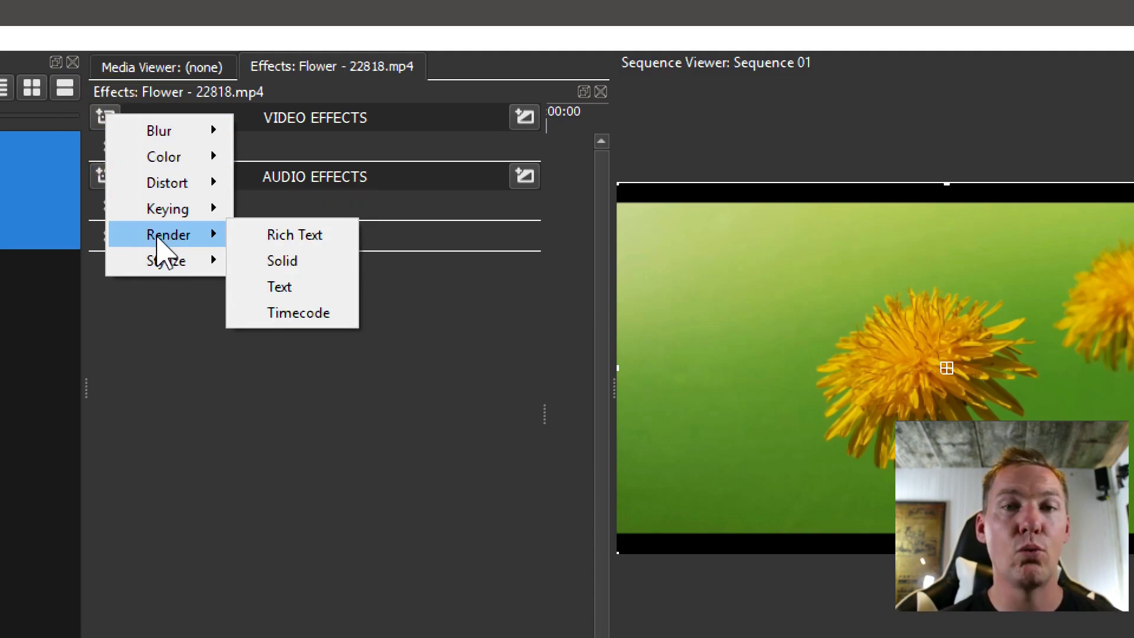
click(313, 234)
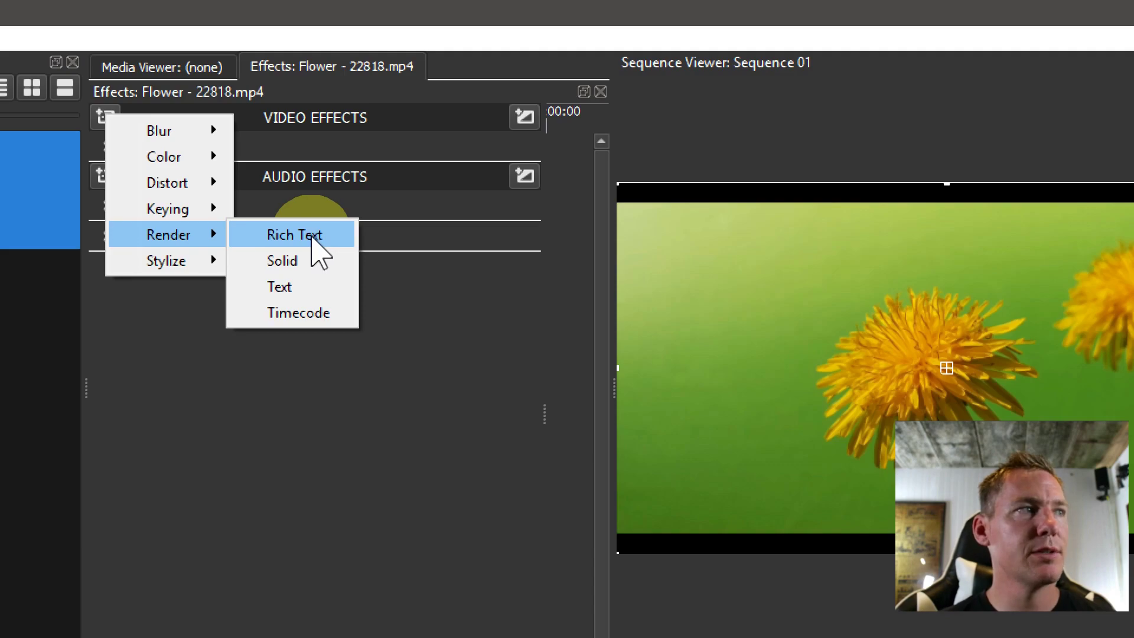
click(292, 319)
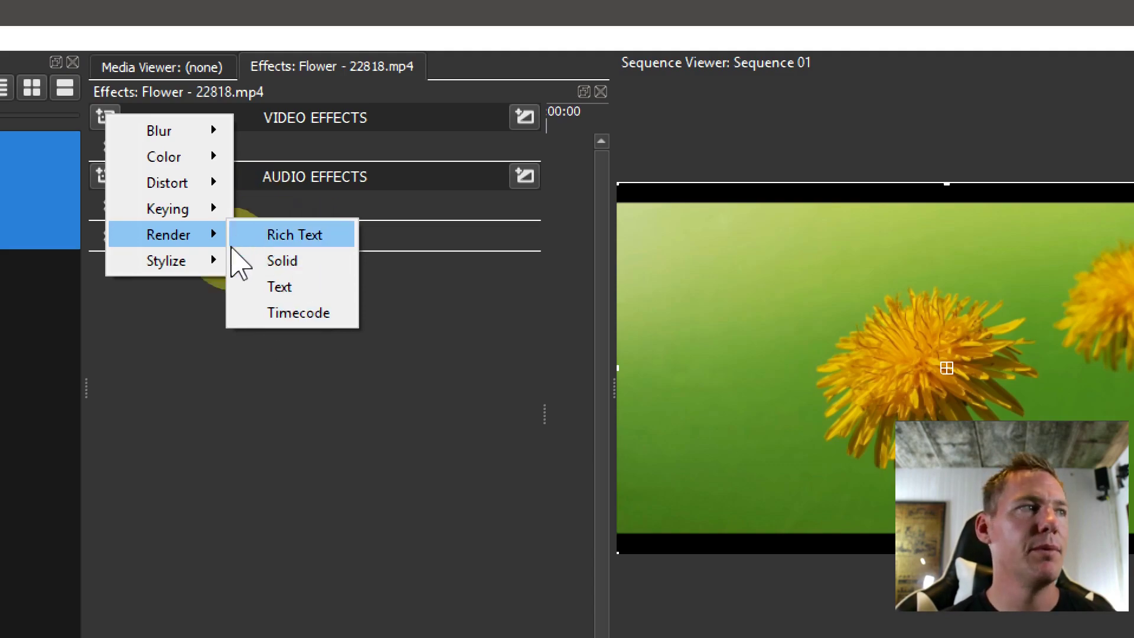
- Add the Text effect, set its size to 129.0 and try a blue text colour
click(279, 289)
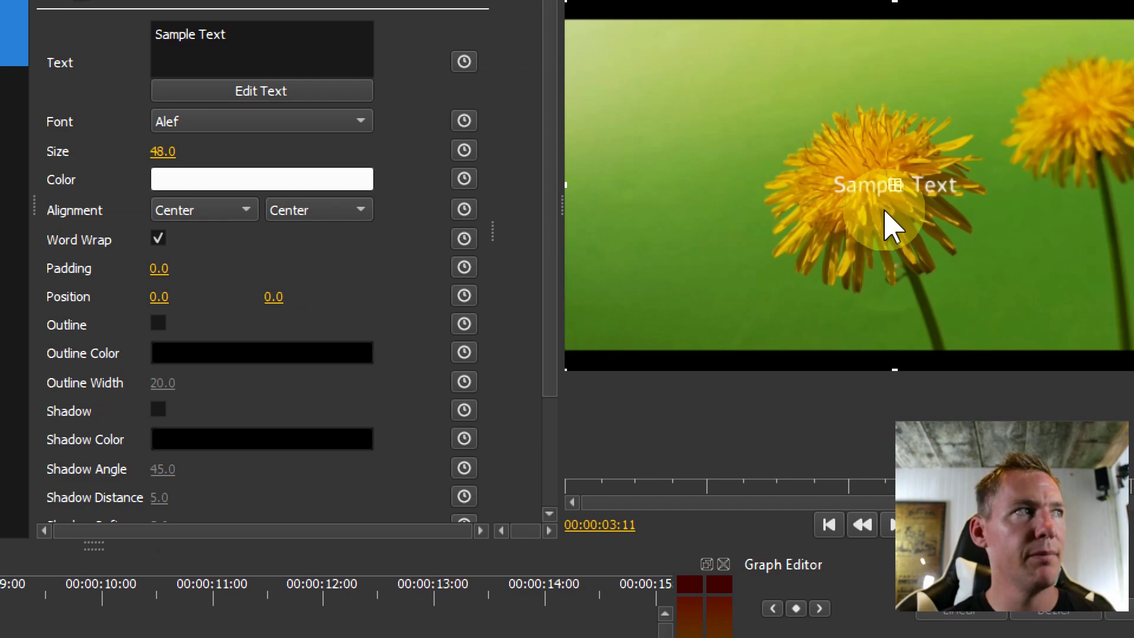
drag(162, 151, 163, 150)
click(186, 180)
click(170, 244)
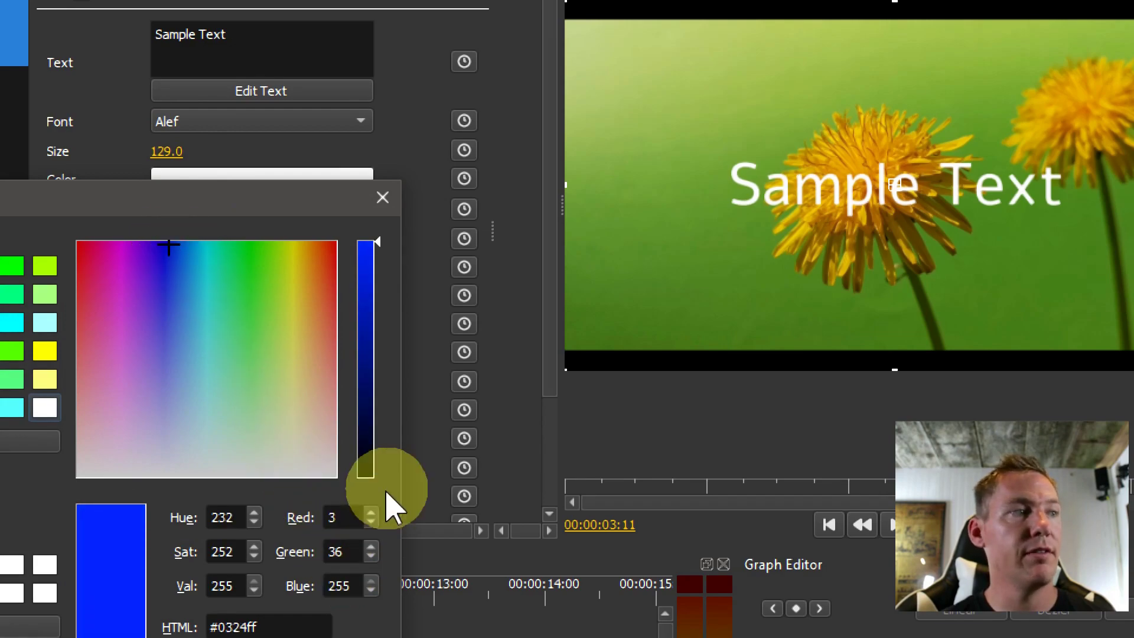
click(255, 591)
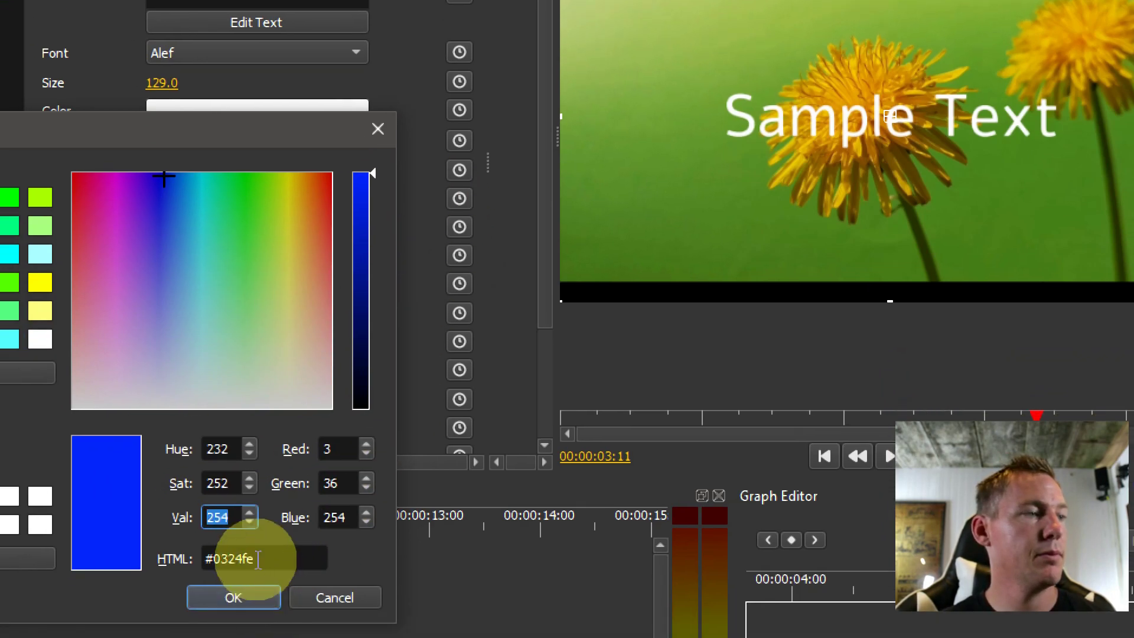
click(234, 637)
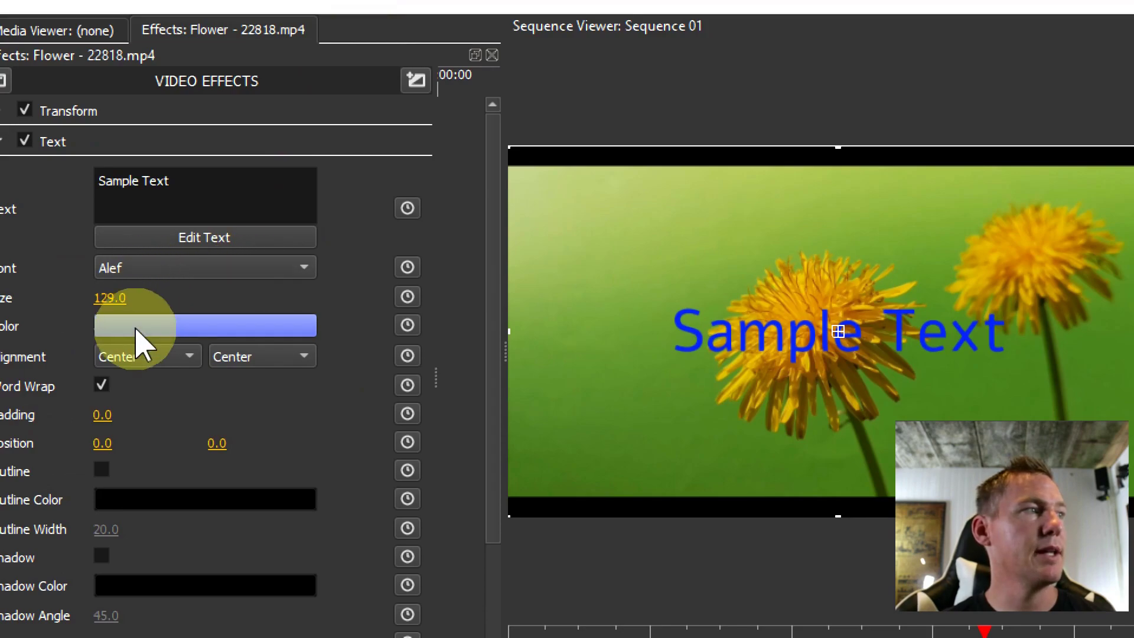
- Recolour the Sample Text to black (#000000)
click(189, 105)
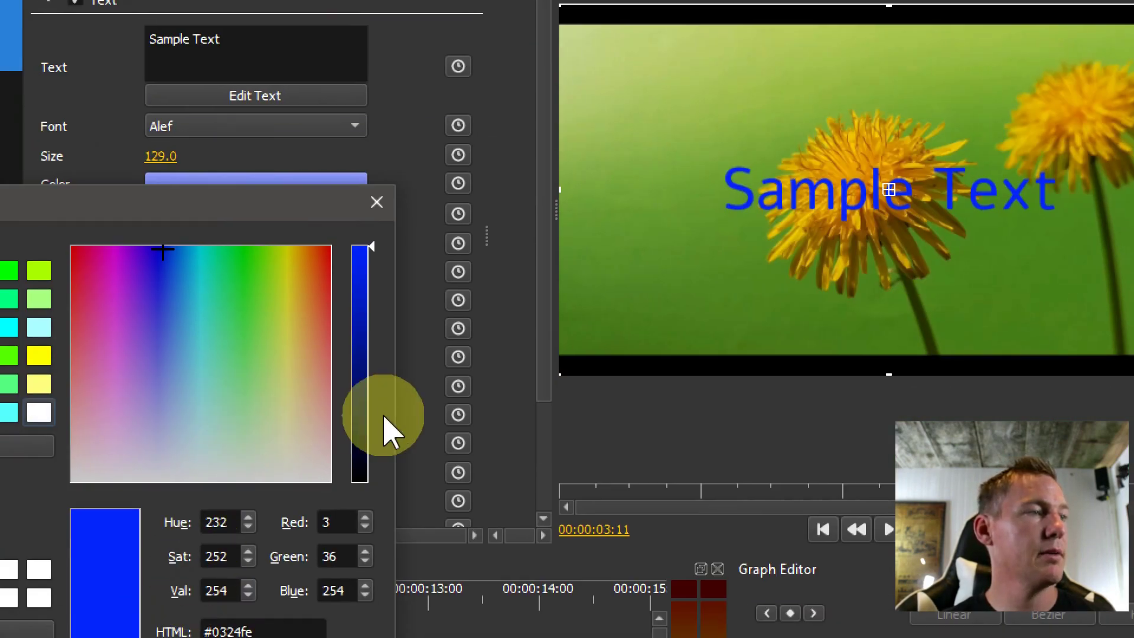
click(308, 554)
drag(361, 426, 367, 524)
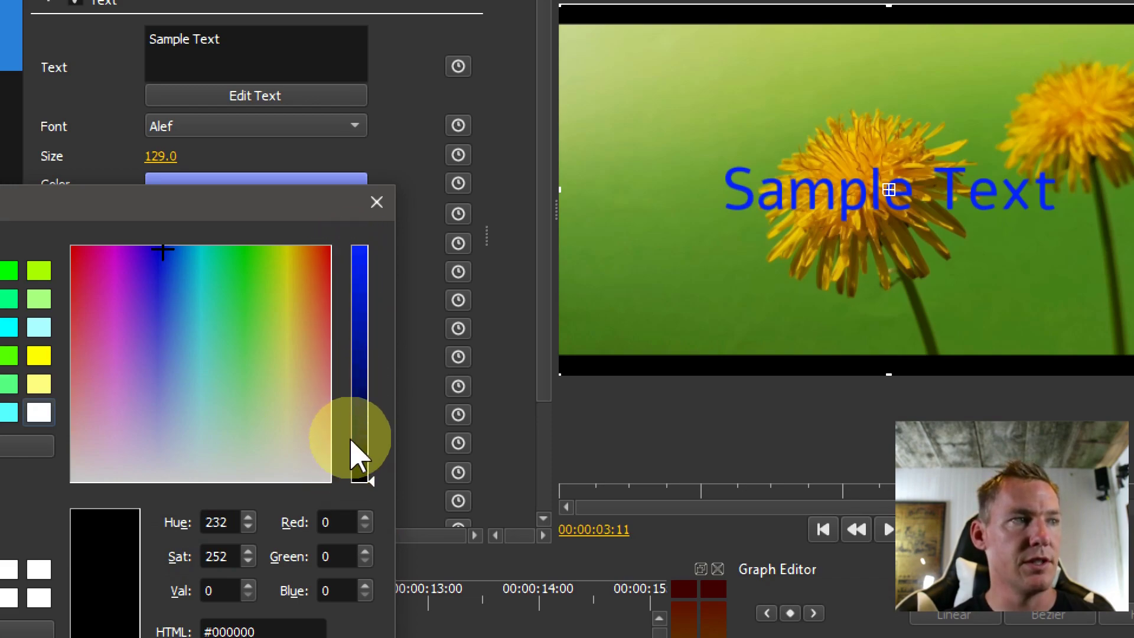
drag(367, 426, 367, 481)
drag(188, 455, 190, 475)
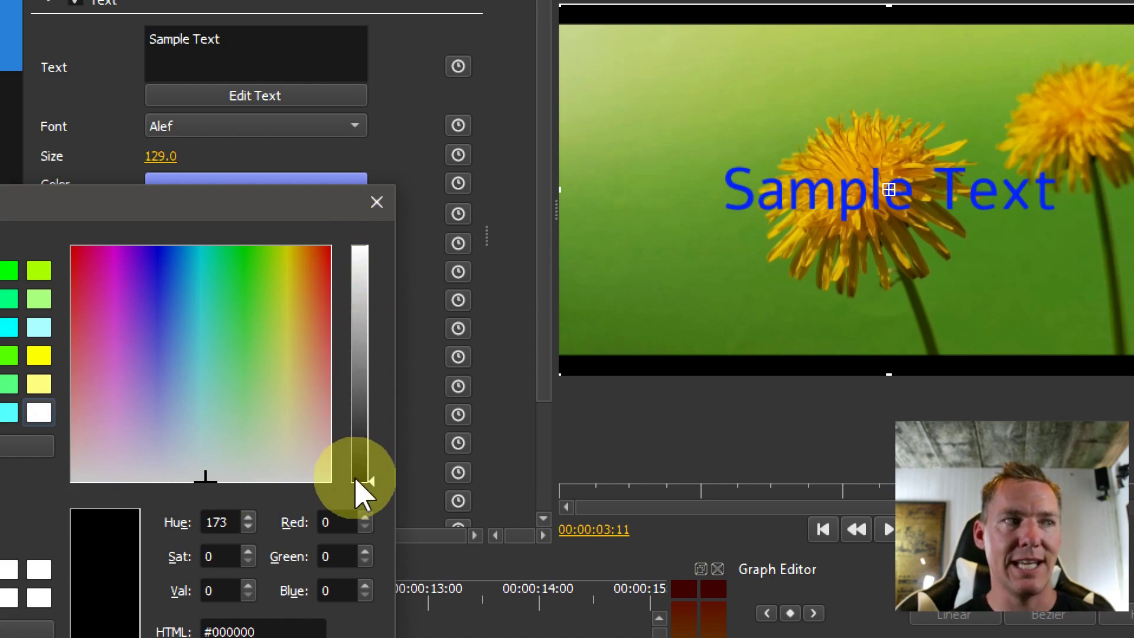
drag(195, 364, 217, 342)
drag(357, 423, 369, 514)
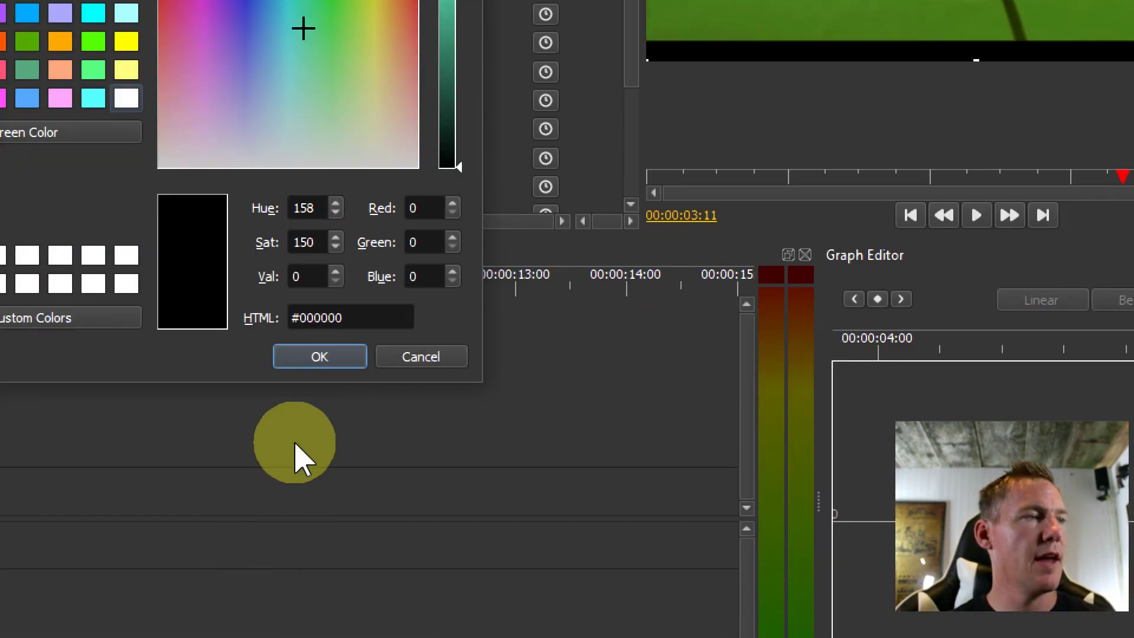
click(320, 357)
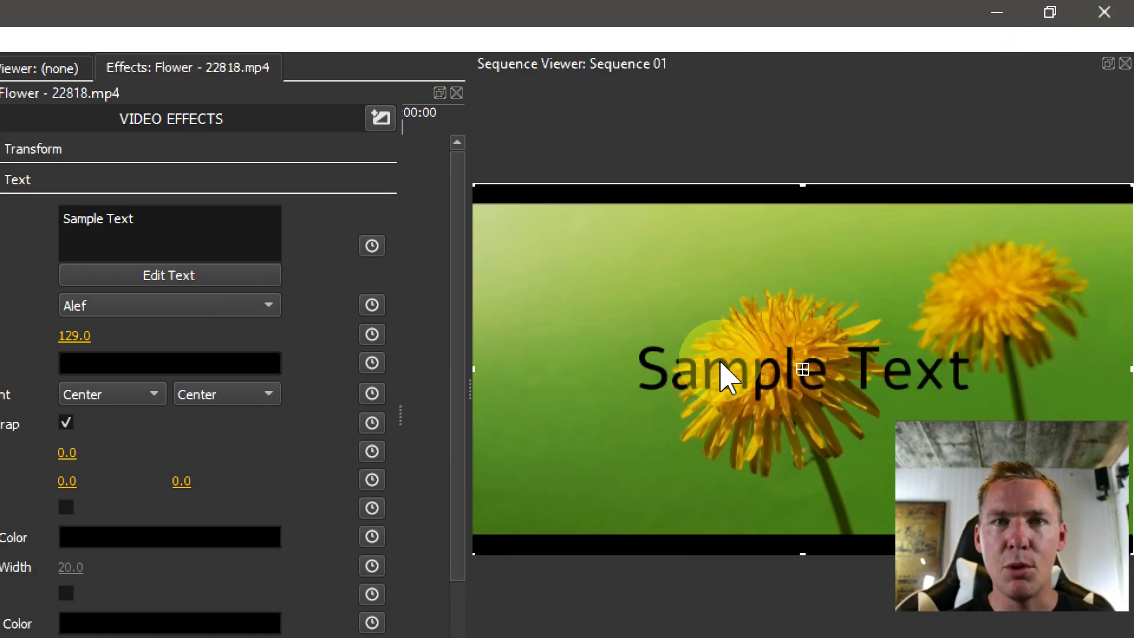
- Delete the Flower clip's Transform effect, leaving Text as its only video effect
drag(725, 378, 738, 346)
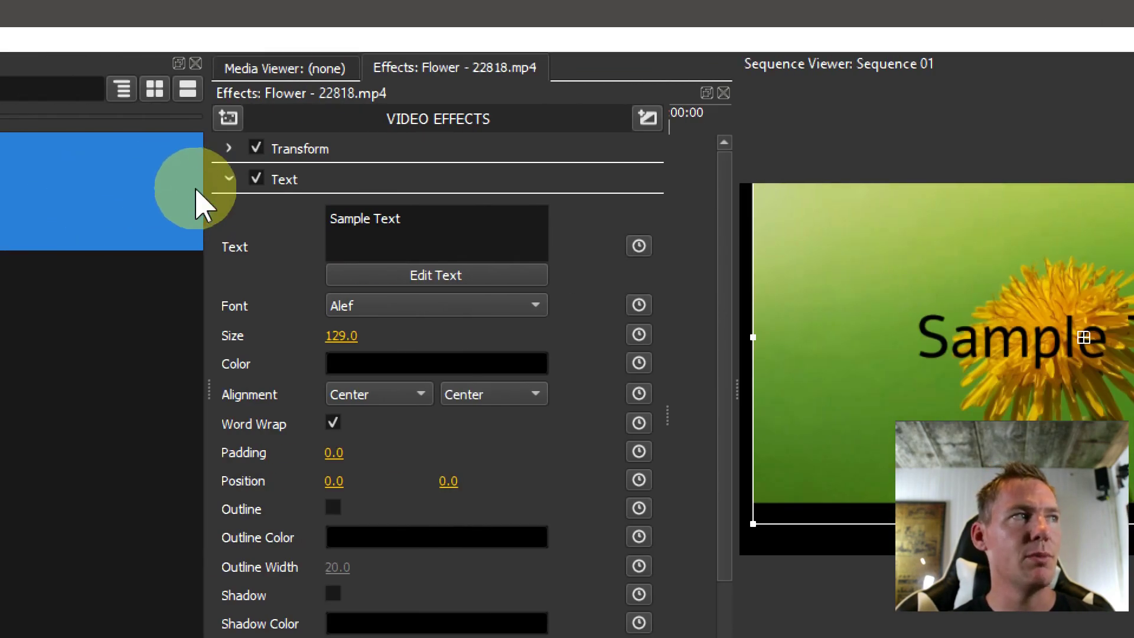
click(230, 147)
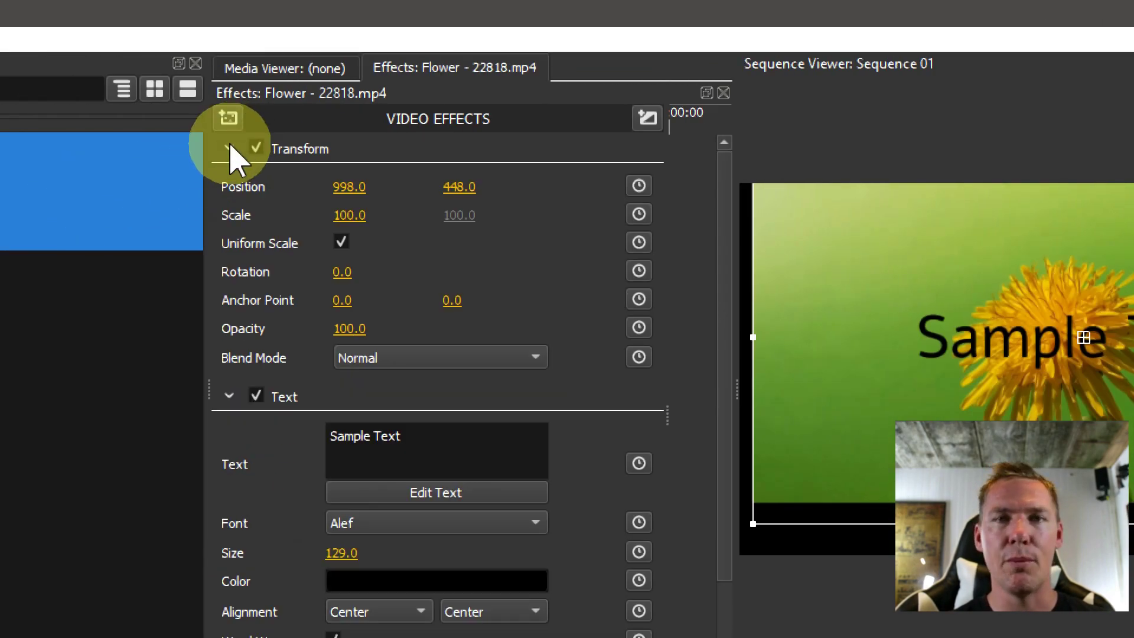
click(229, 148)
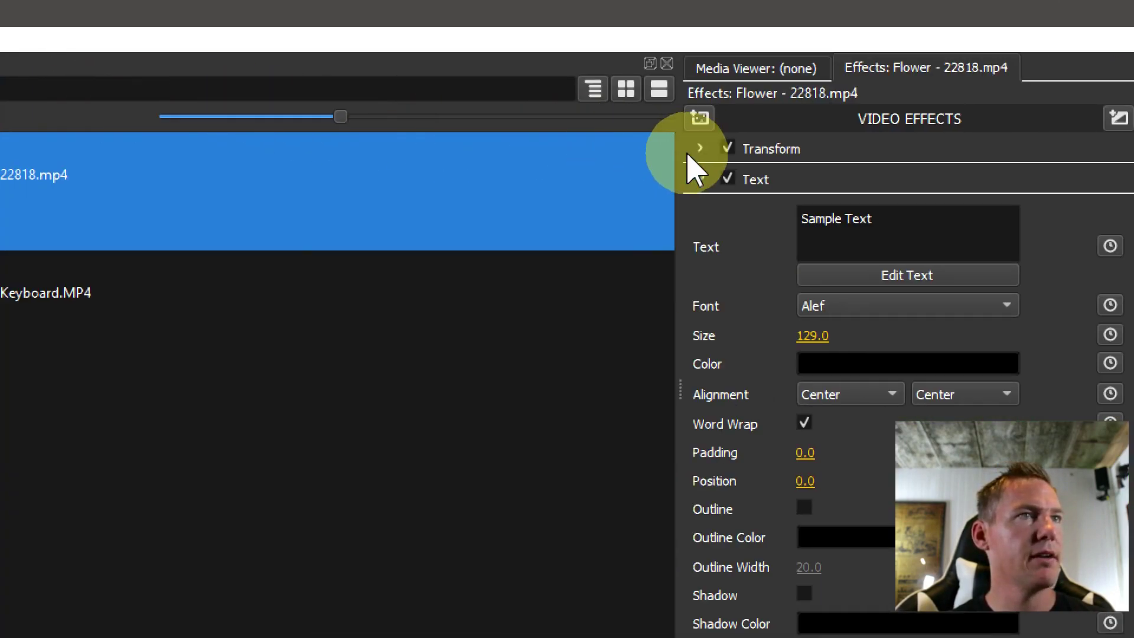
right_click(762, 155)
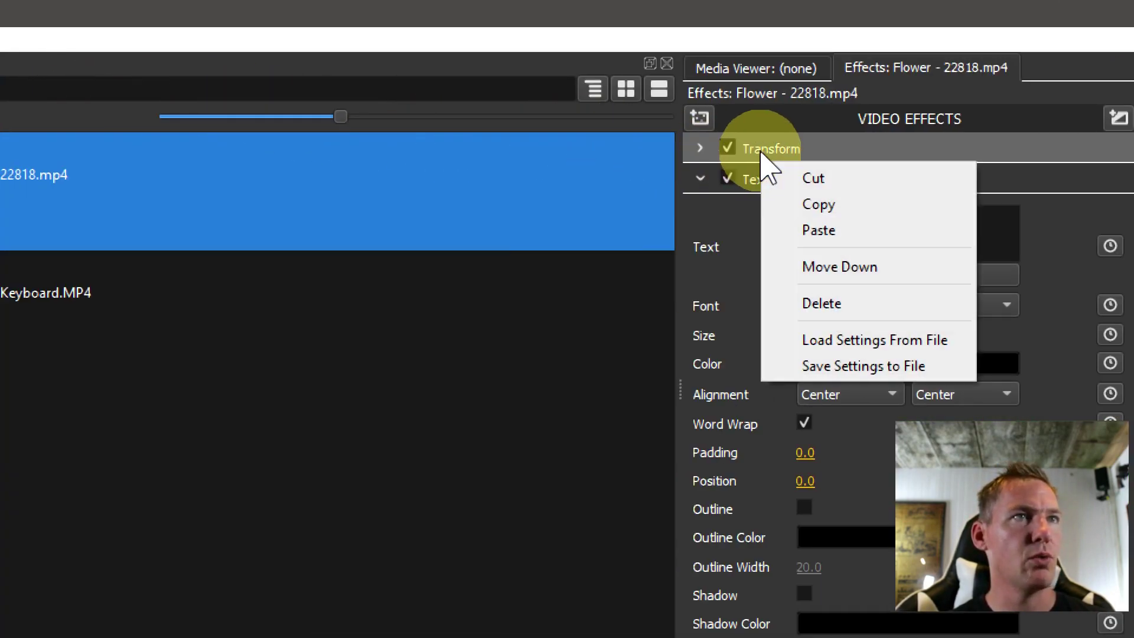
click(838, 303)
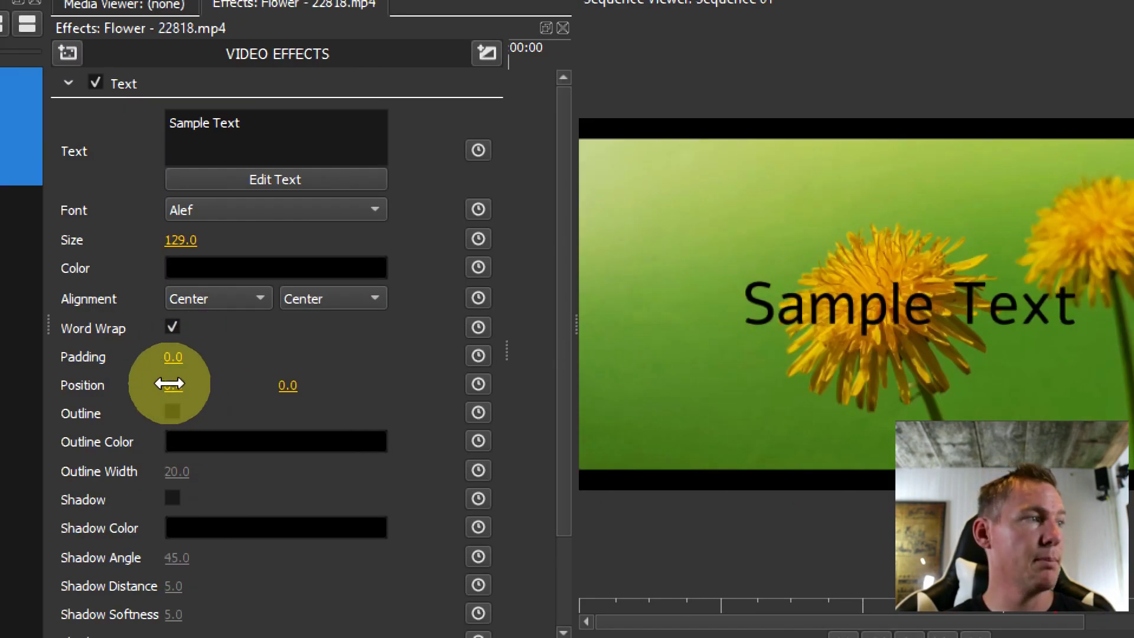
- Adjust the Sample Text's horizontal and vertical position values
click(173, 385)
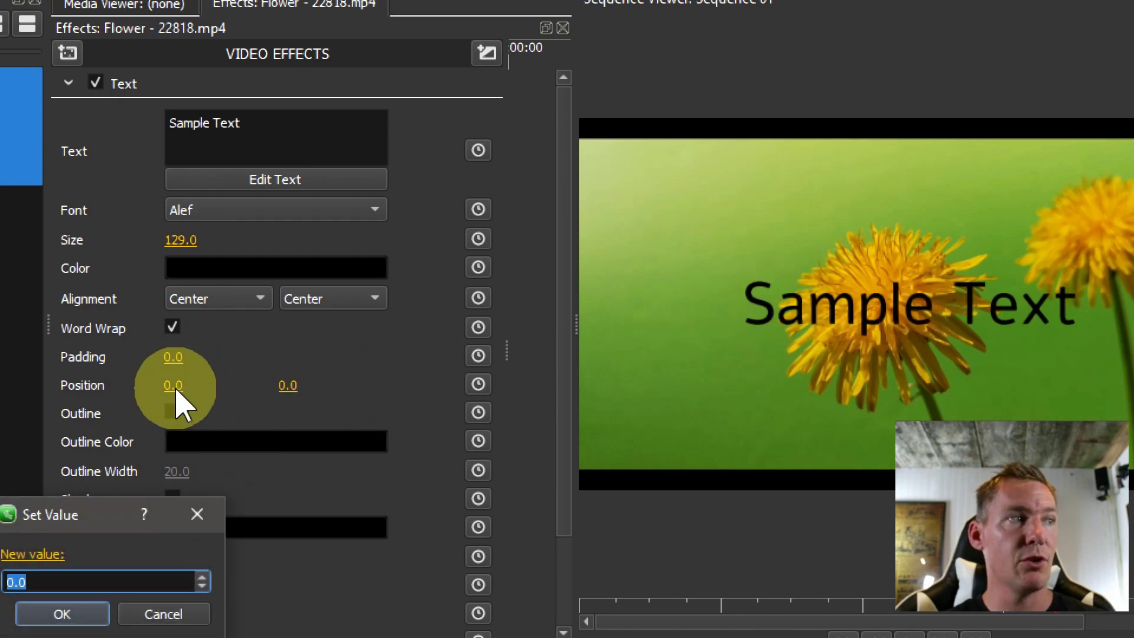
click(211, 508)
mouse_move(173, 384)
mouse_down()
mouse_move(204, 381)
mouse_move(171, 377)
mouse_up()
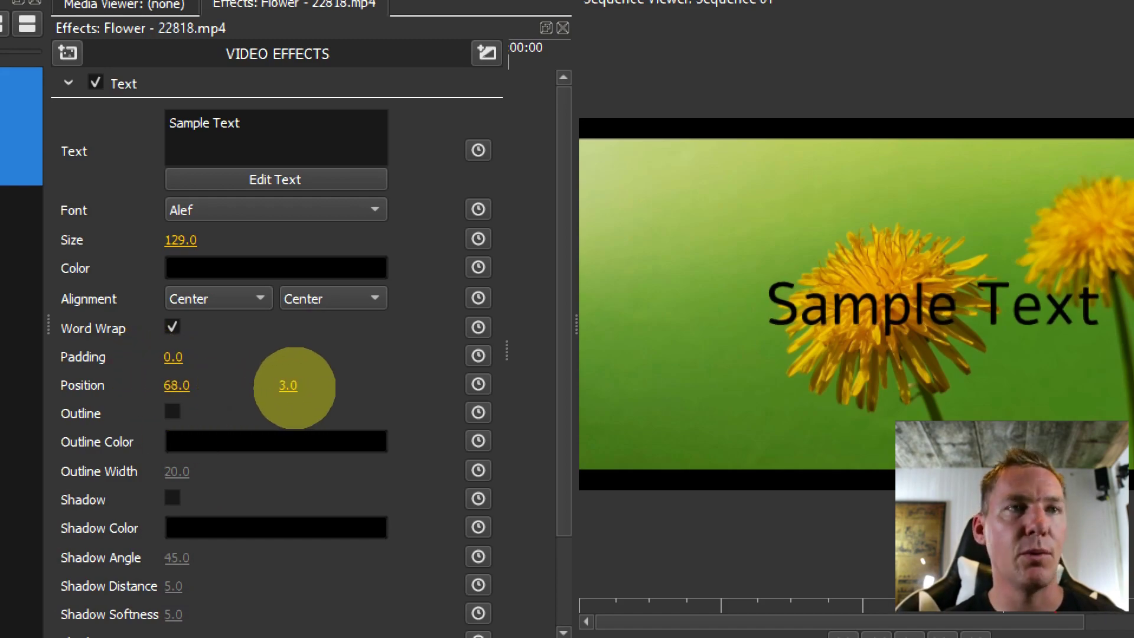
drag(293, 388, 240, 388)
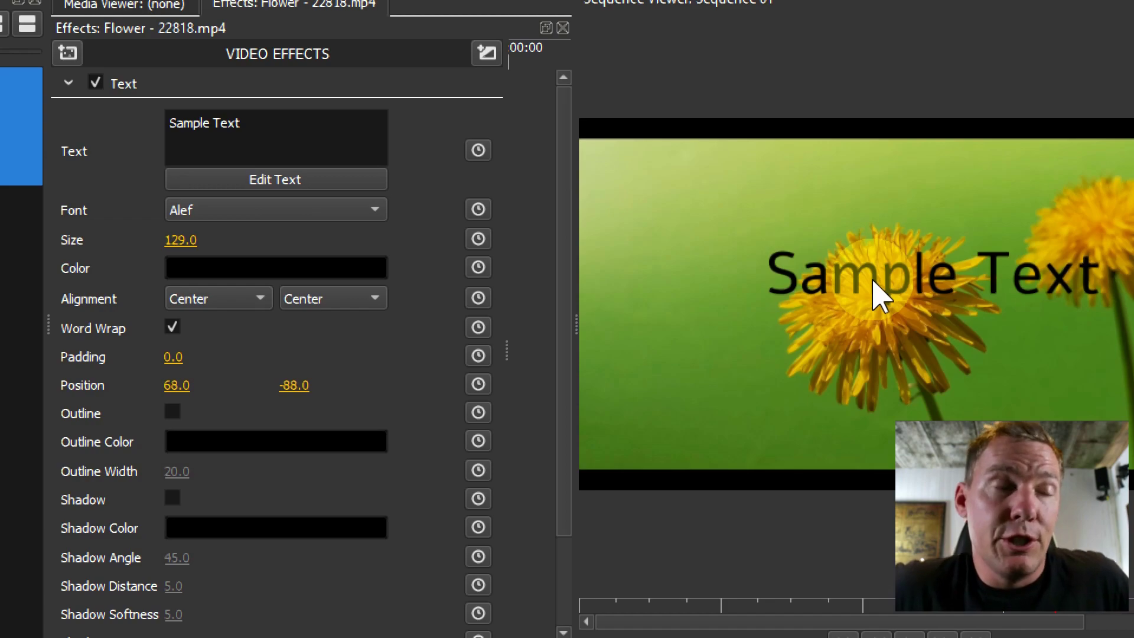
- Anchor the text to the bottom and shift it down and left
click(215, 300)
click(195, 275)
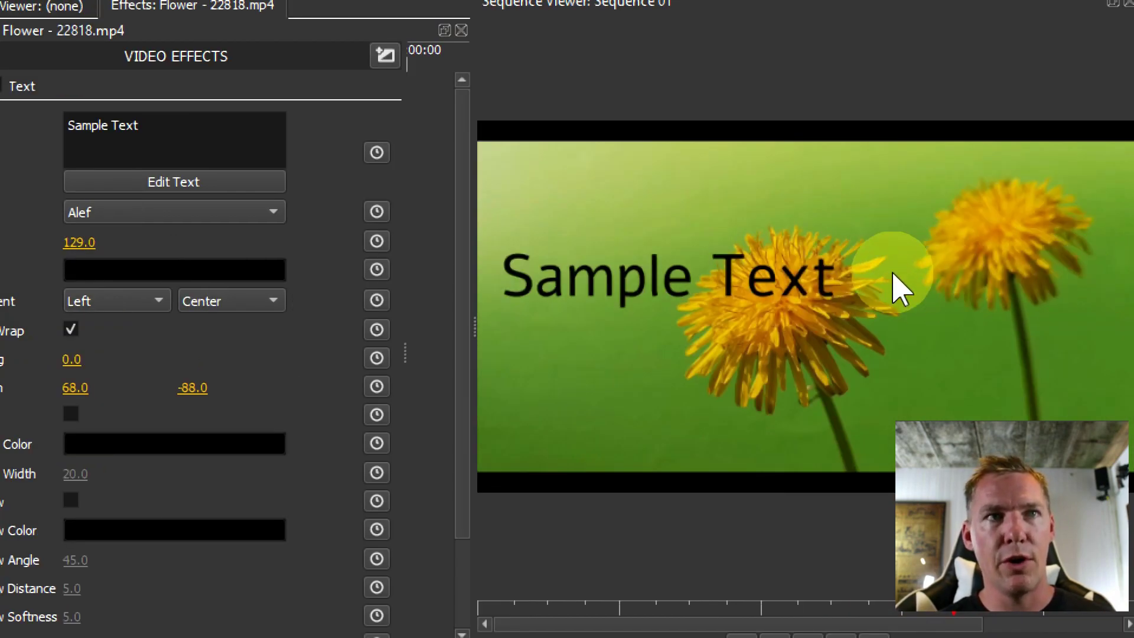
click(258, 299)
click(132, 354)
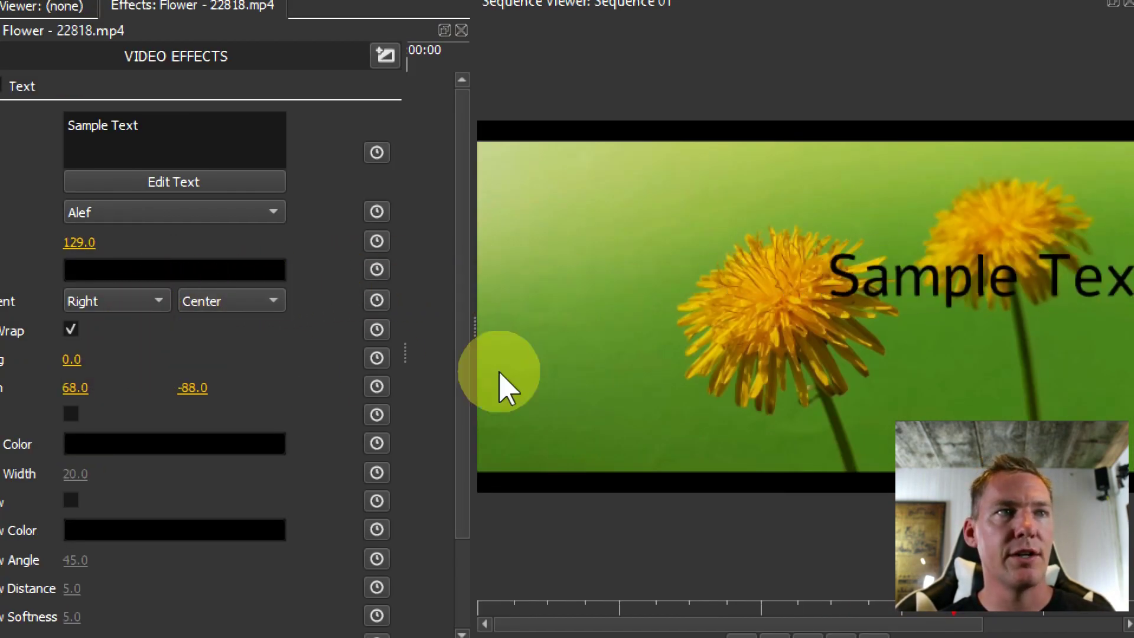
click(213, 311)
click(221, 325)
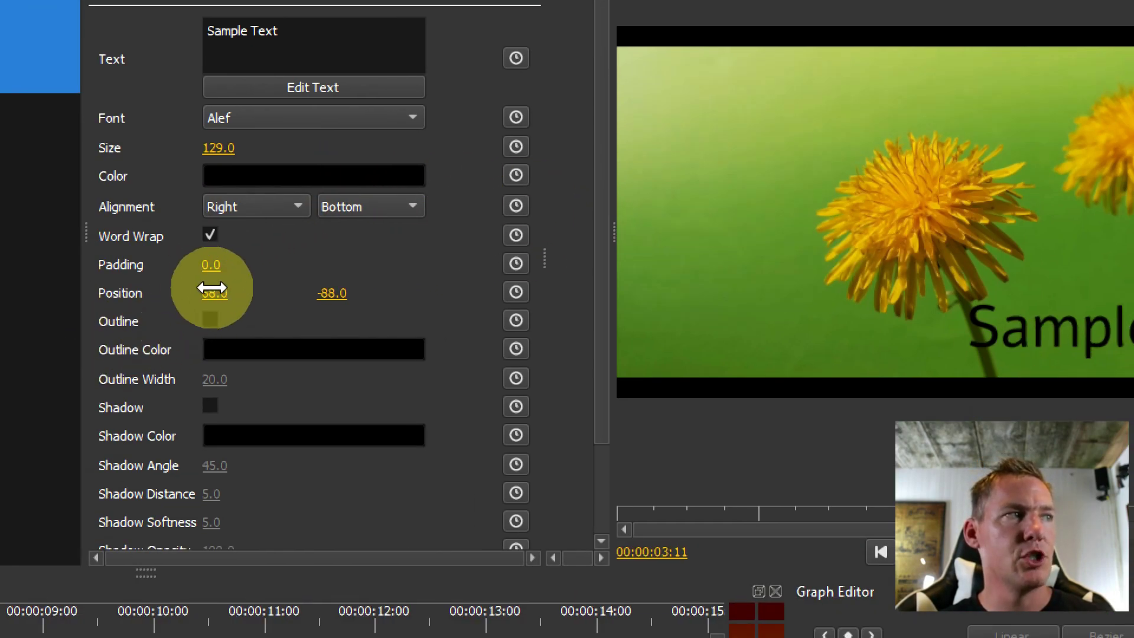
drag(212, 288, 324, 291)
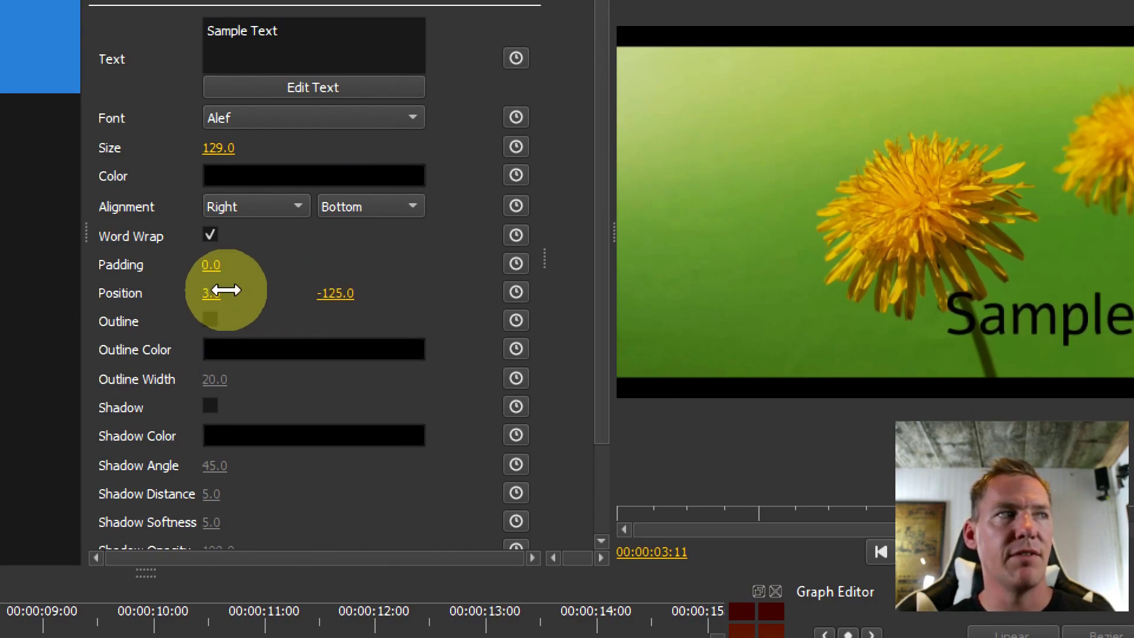
drag(225, 291, 221, 294)
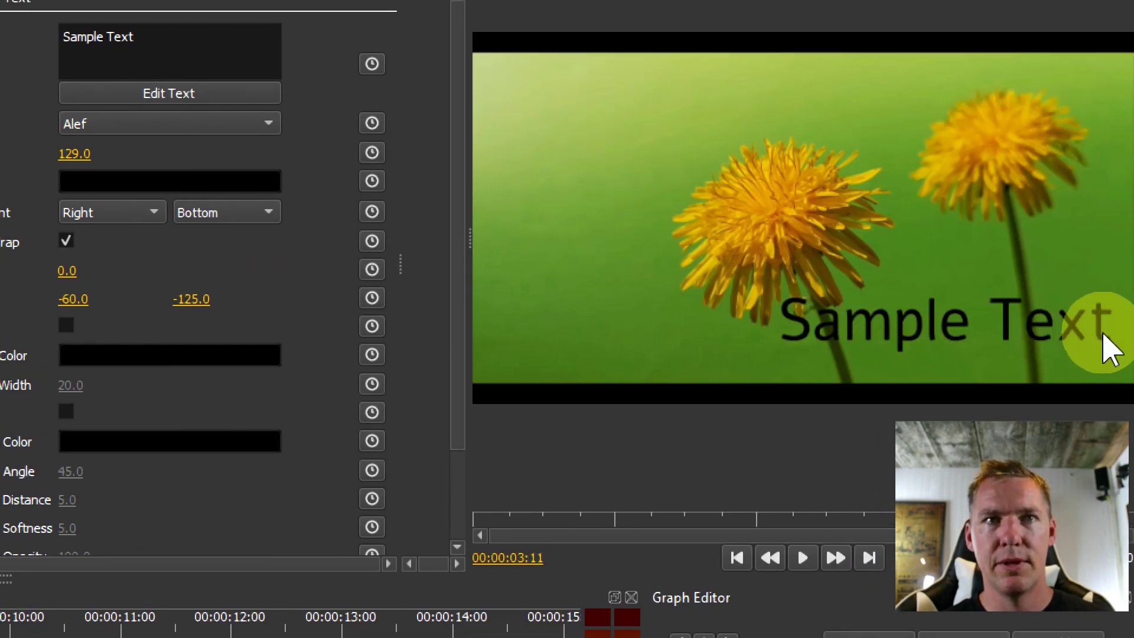
- Switch the text to left alignment and set its position to 35.0, -125.0
click(208, 216)
click(130, 221)
click(130, 168)
drag(113, 308, 120, 309)
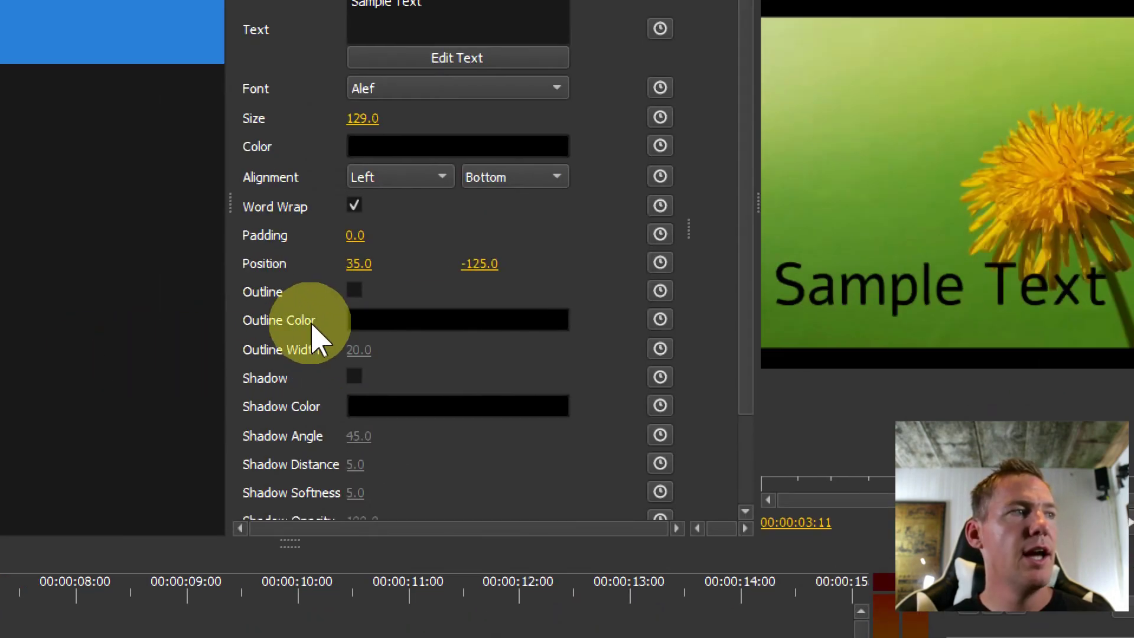
- Enable Outline and pick a vivid blue (#1e01ff) outline colour
click(355, 290)
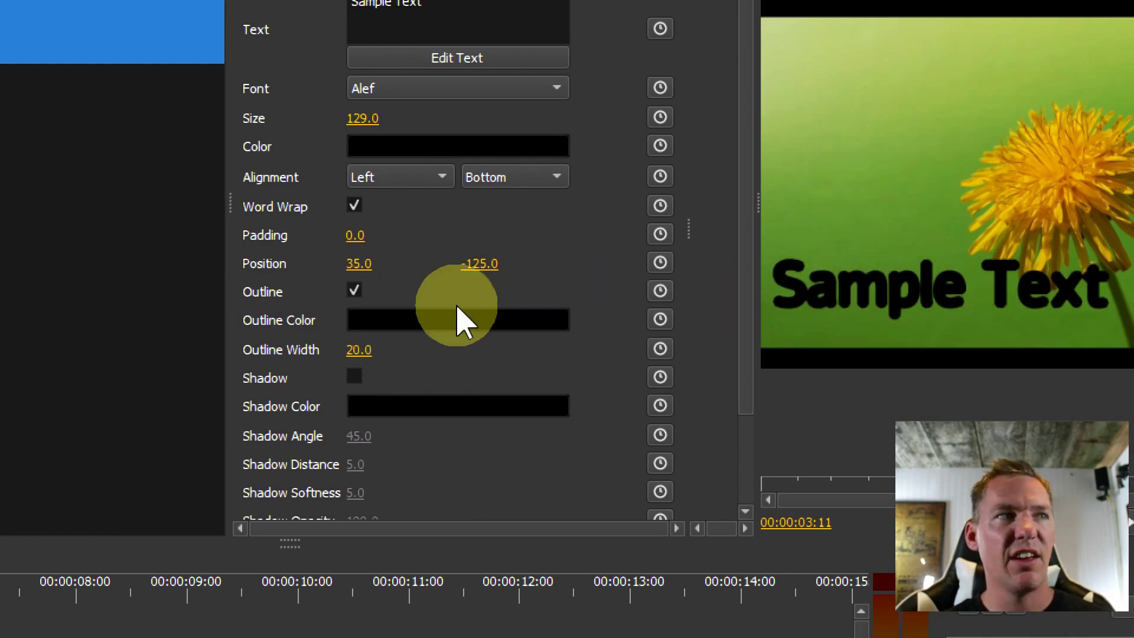
click(438, 322)
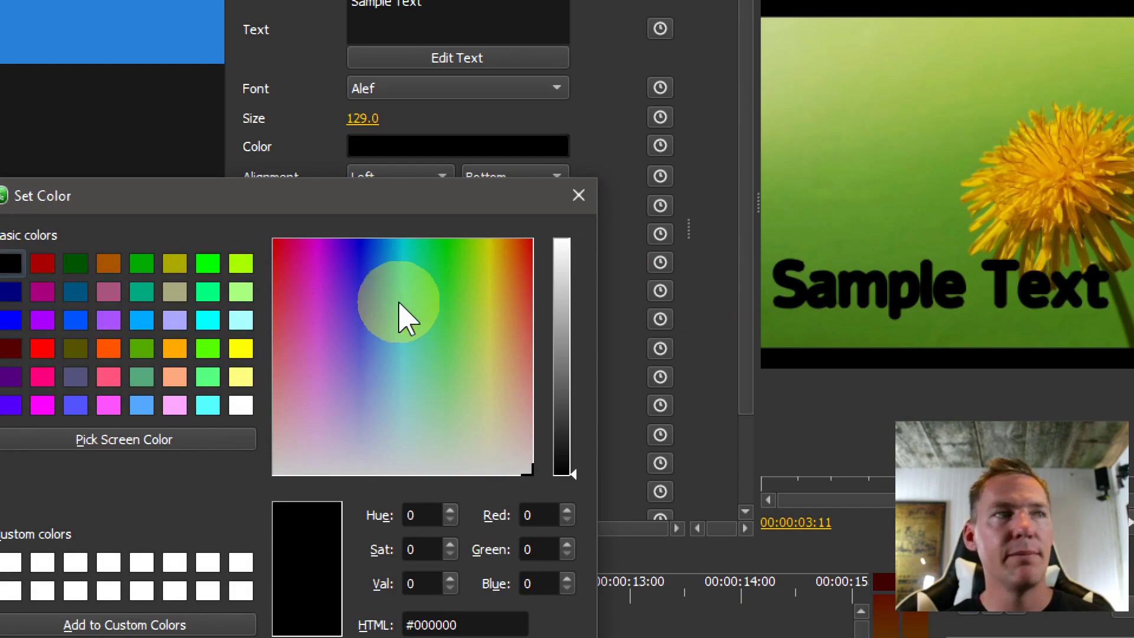
click(362, 269)
click(328, 277)
drag(328, 279, 228, 233)
click(362, 268)
click(354, 239)
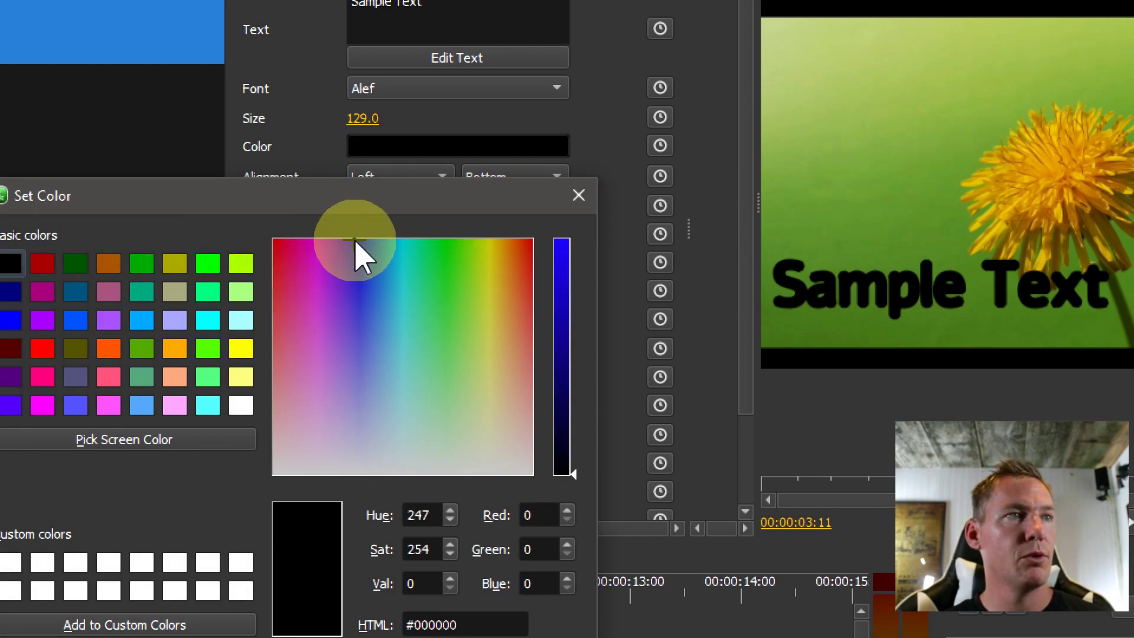
drag(566, 468, 576, 228)
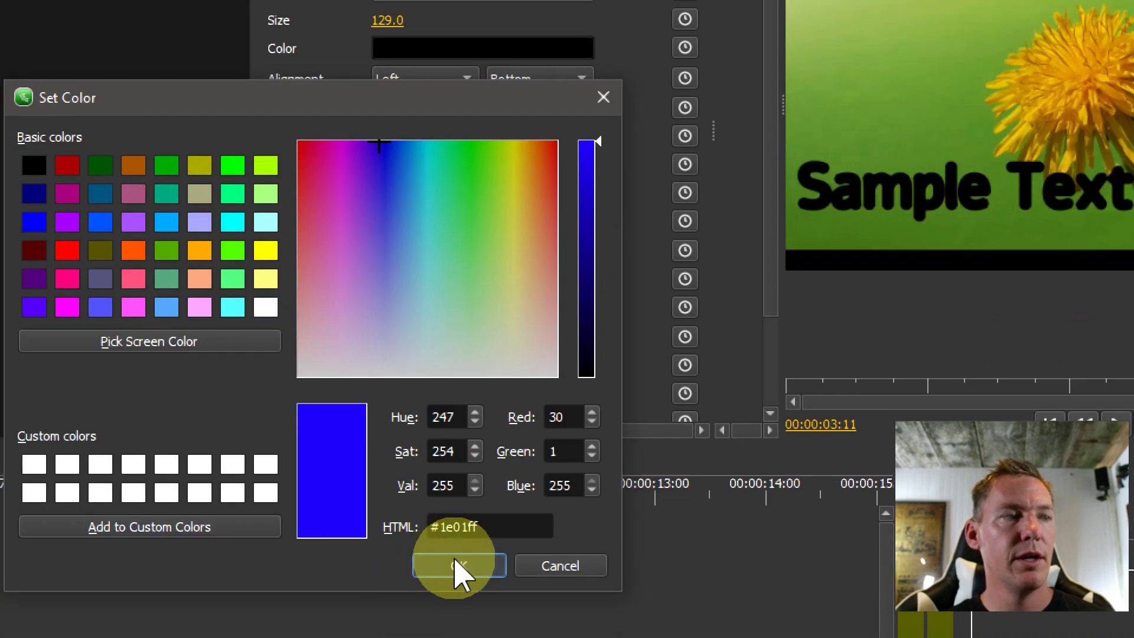
- Apply the blue outline colour, then replace Sample Text with 'Flowers'
click(433, 636)
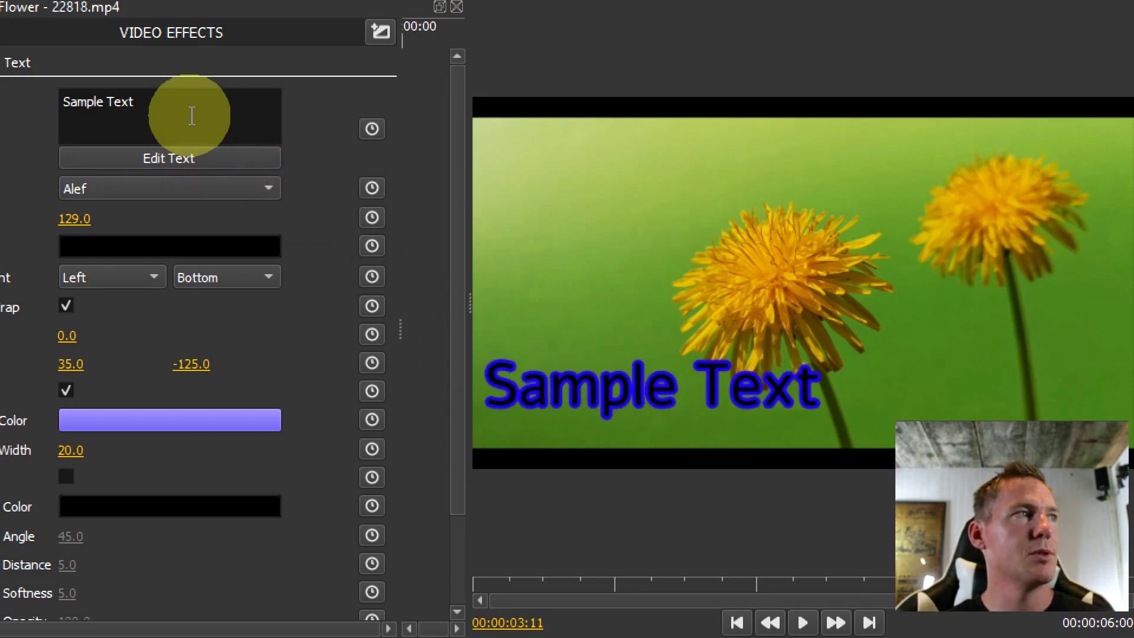
drag(139, 101, 17, 97)
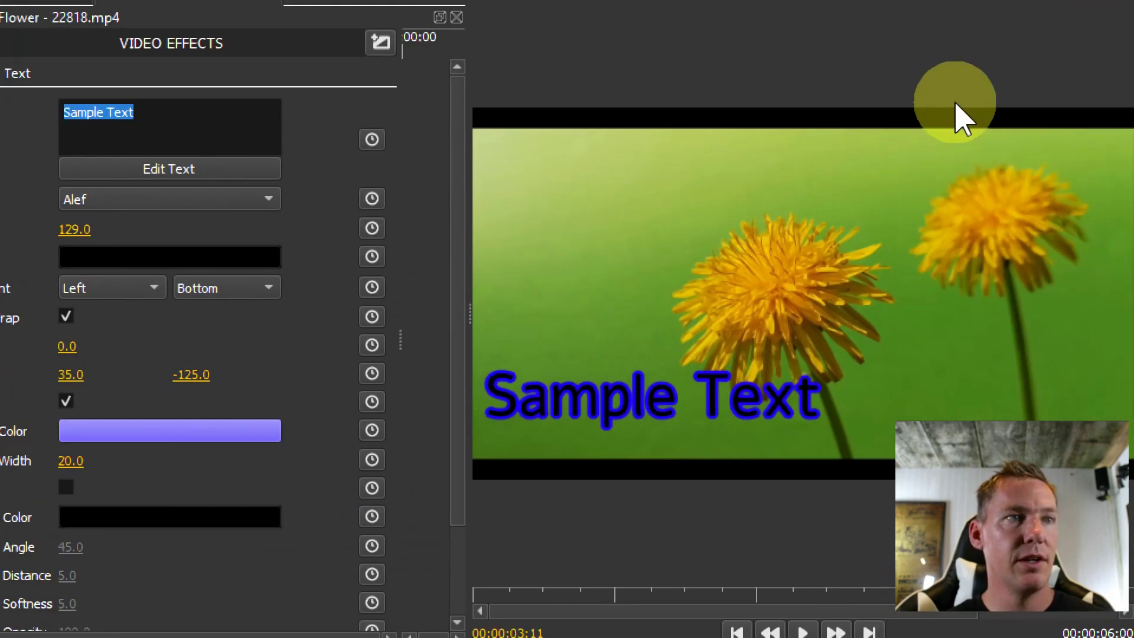
text(Flowers)
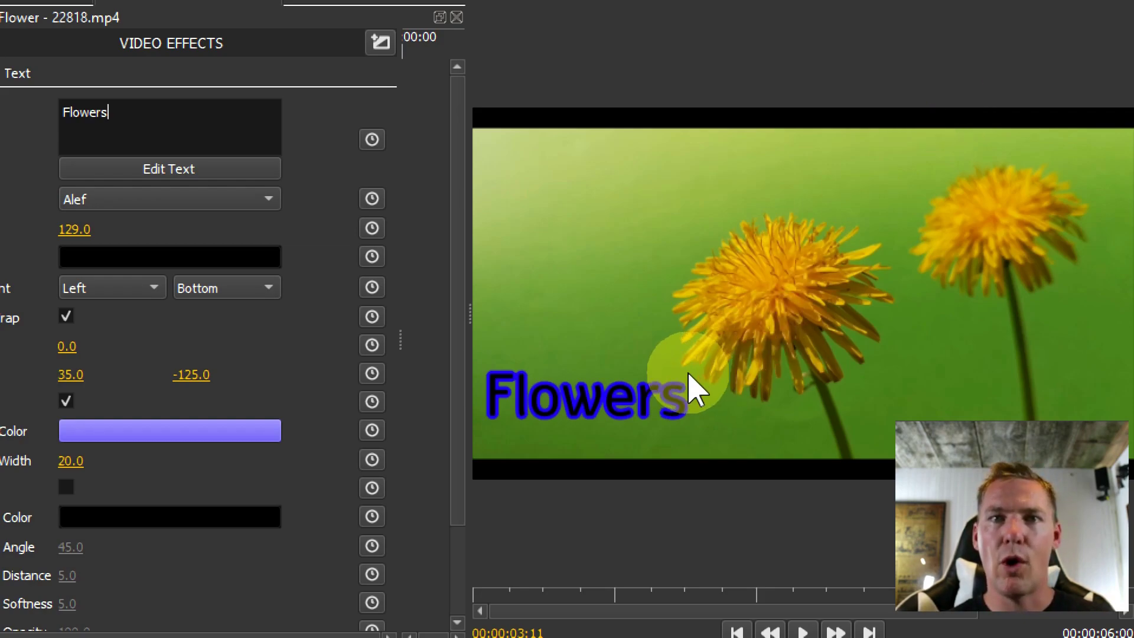
- Add four lines of filler text after 'Flowers', keep Word Wrap on, and enable Shadow
click(198, 177)
drag(0, 429, 128, 405)
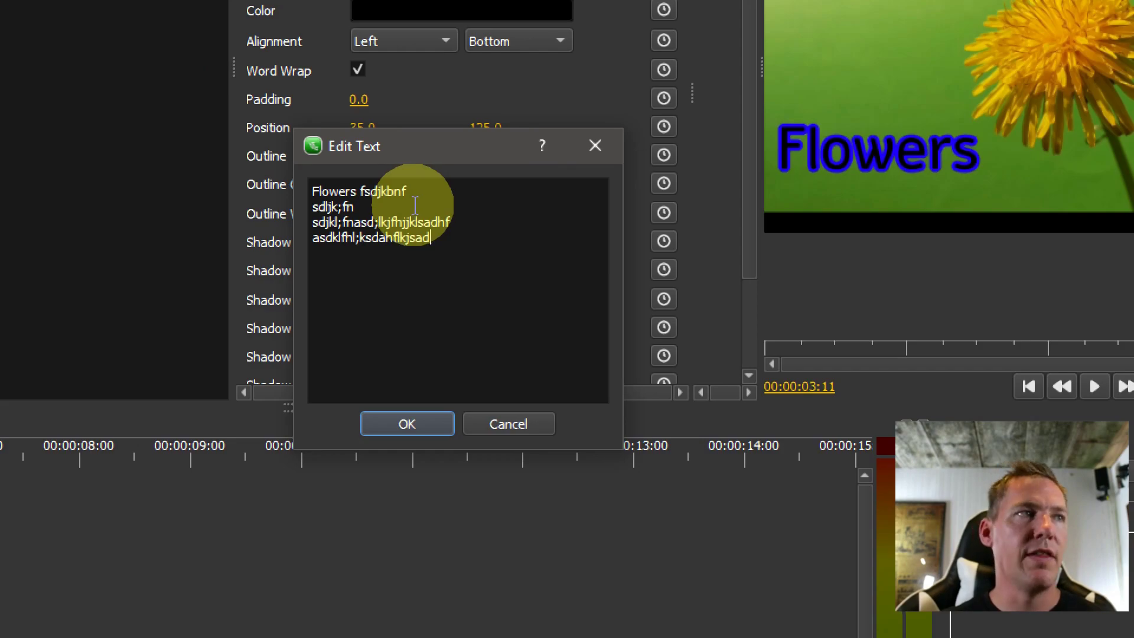
click(409, 426)
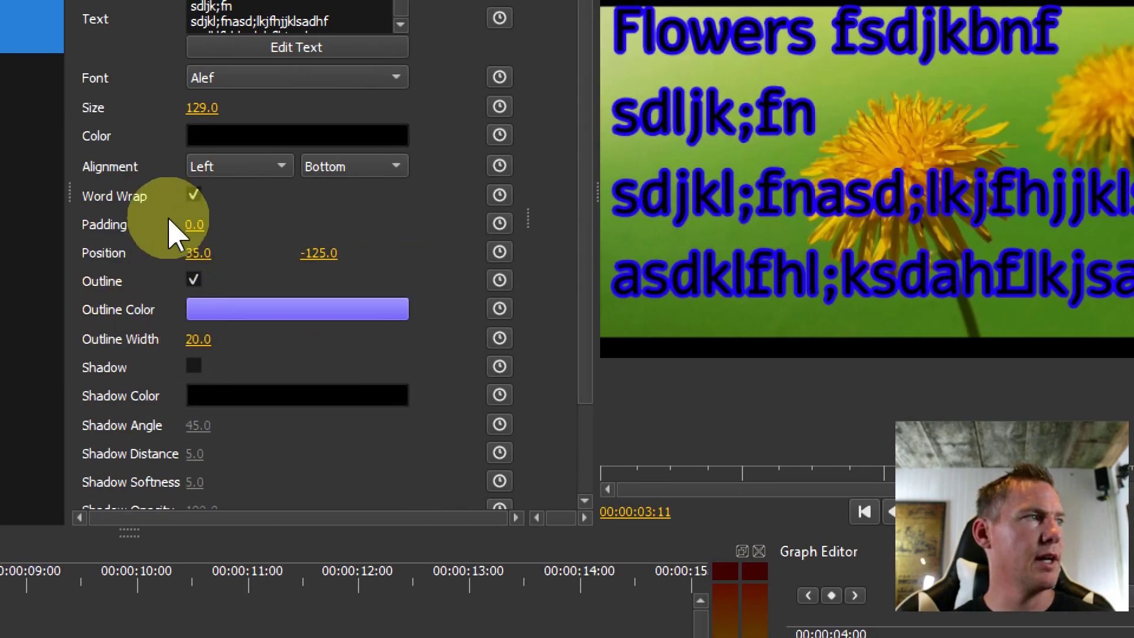
click(194, 195)
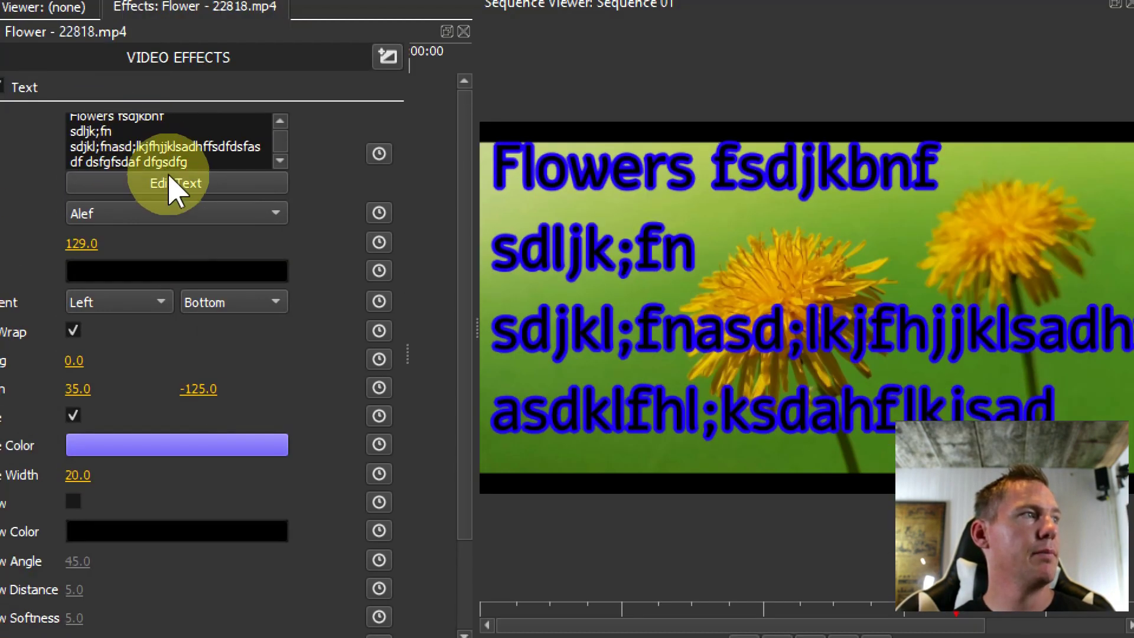
click(224, 186)
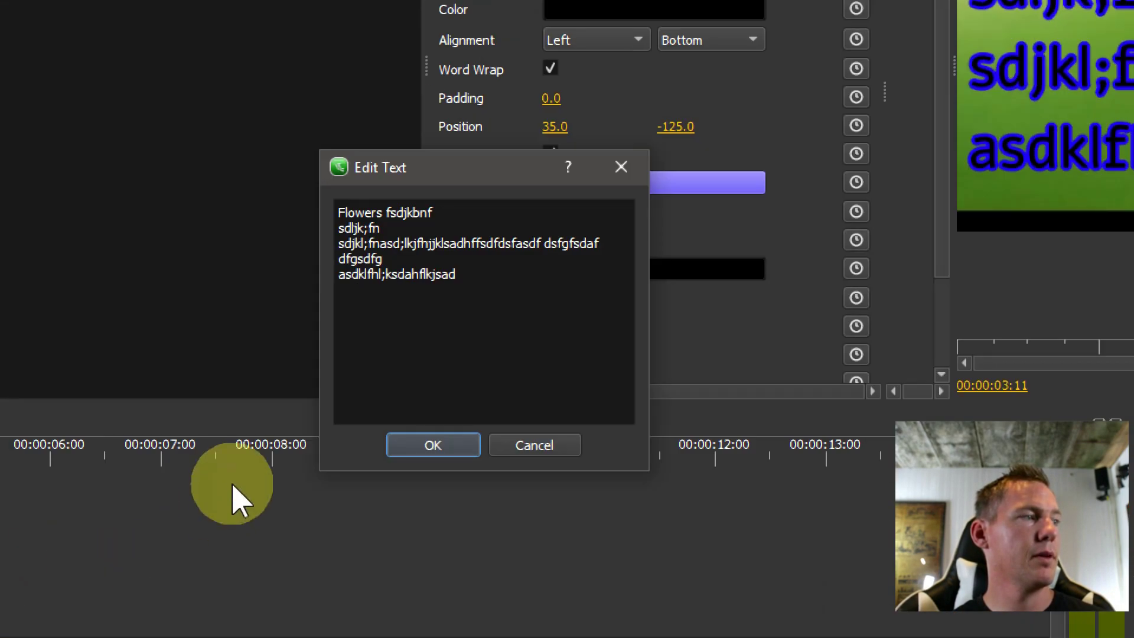
click(417, 447)
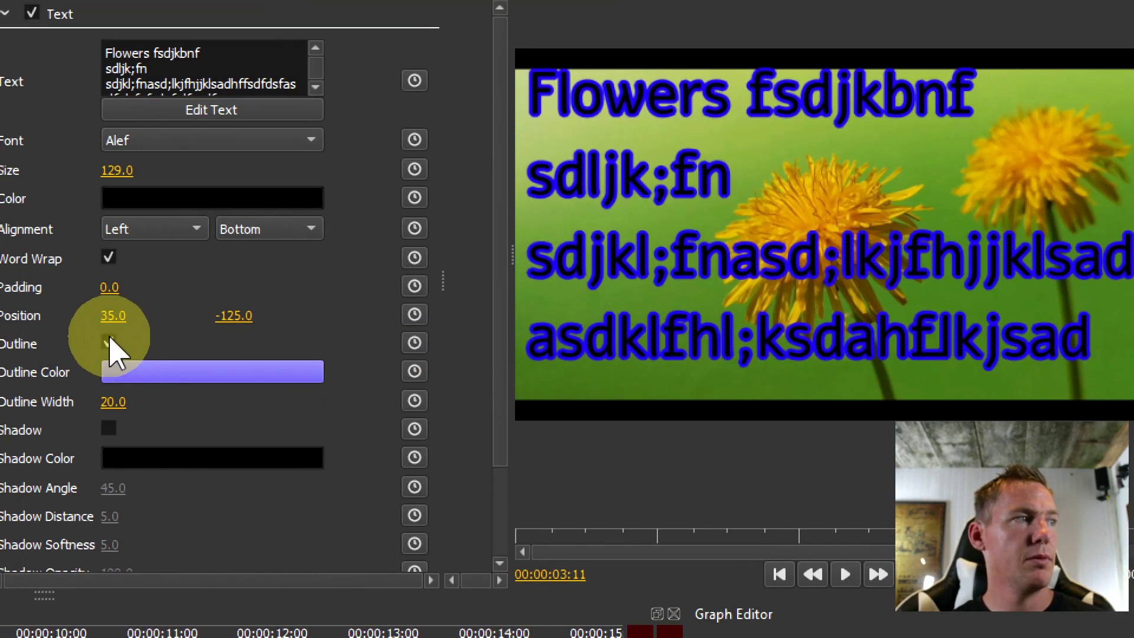
click(109, 343)
click(110, 256)
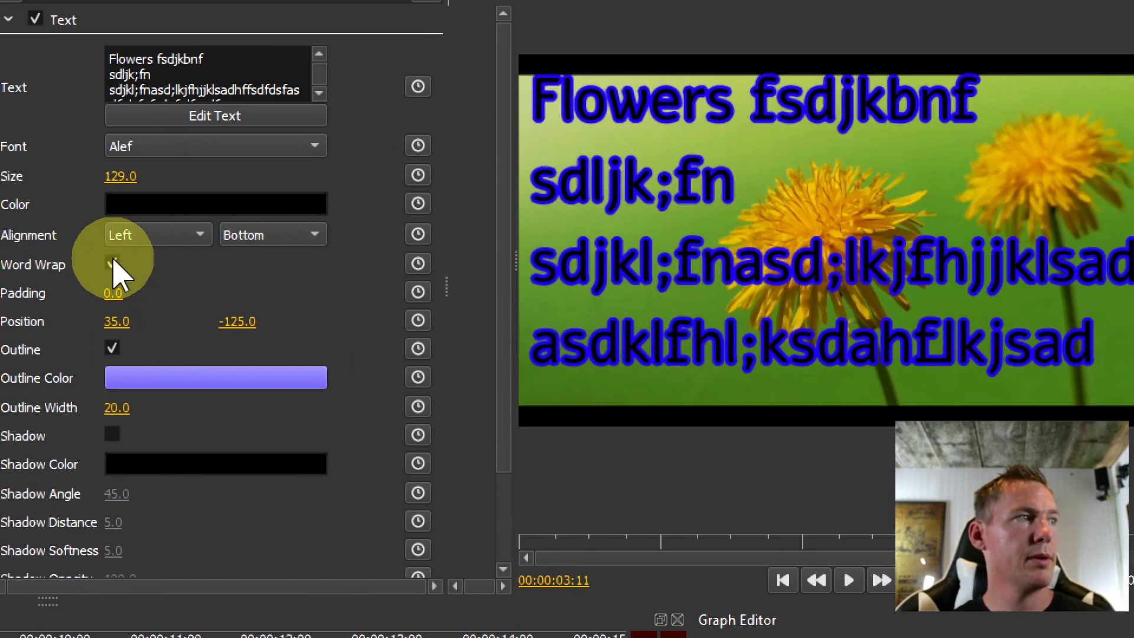
click(738, 243)
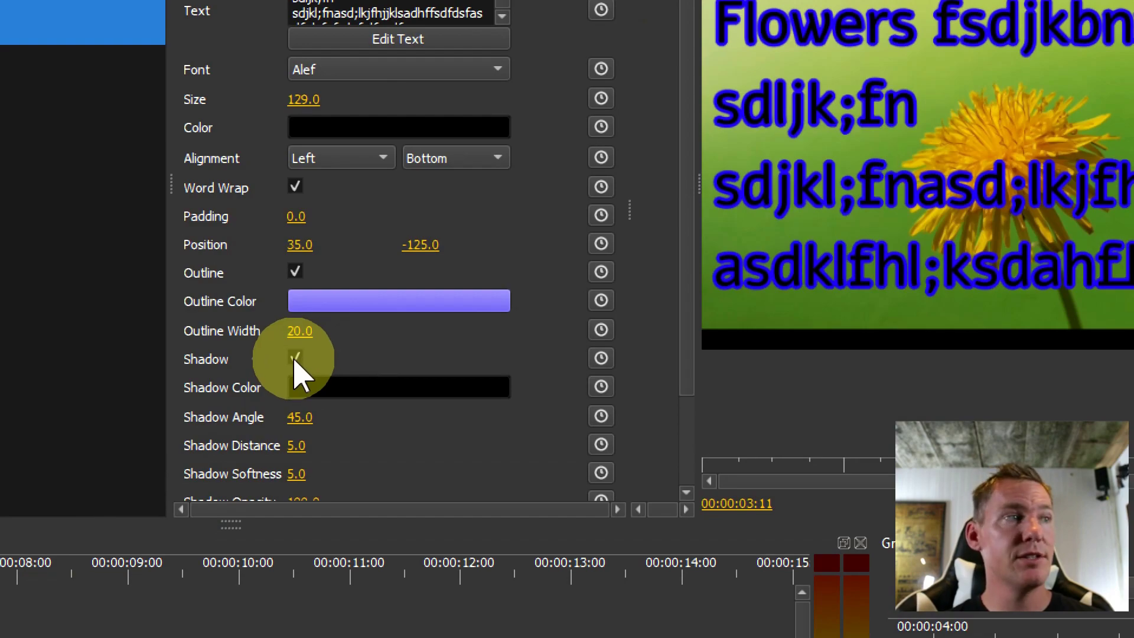
- Set the title's shadow colour to white
click(309, 389)
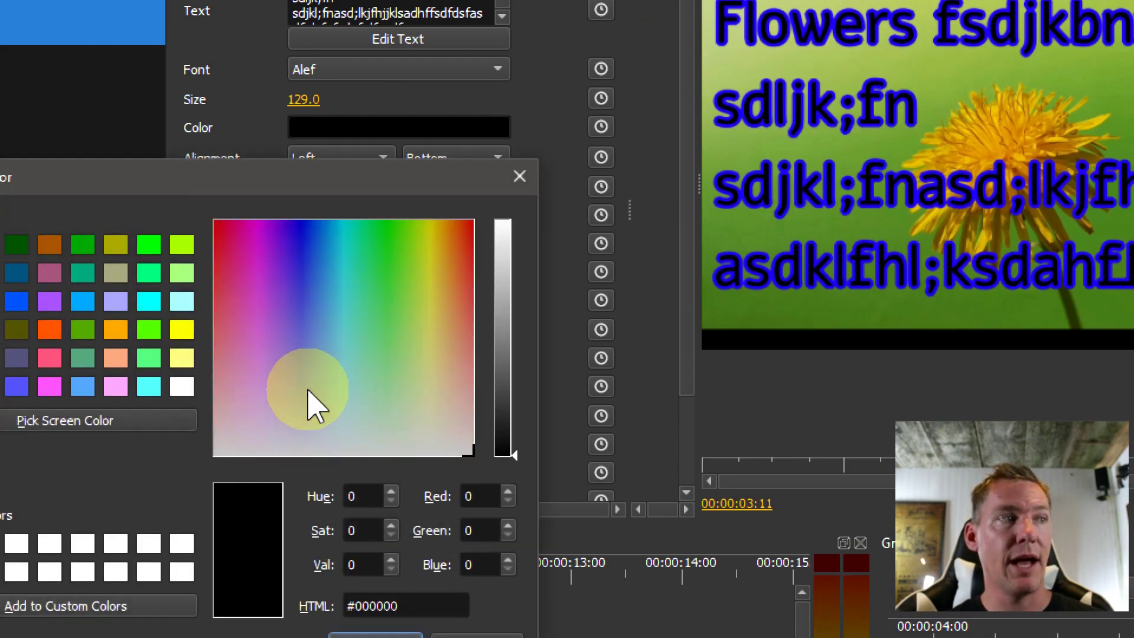
drag(394, 319, 165, 524)
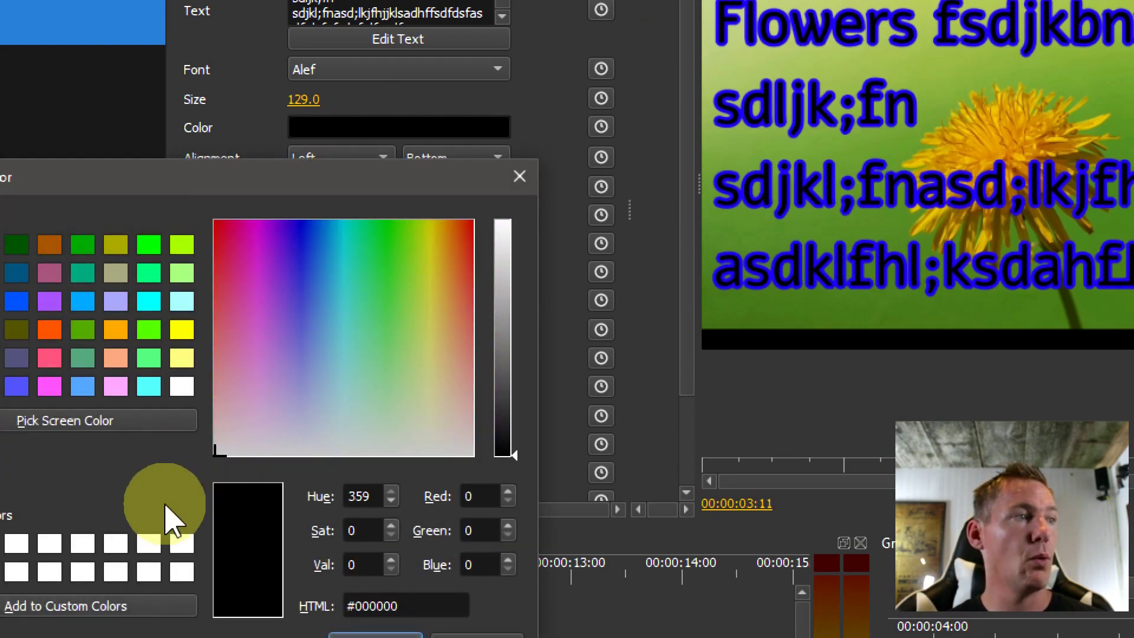
drag(502, 342, 517, 215)
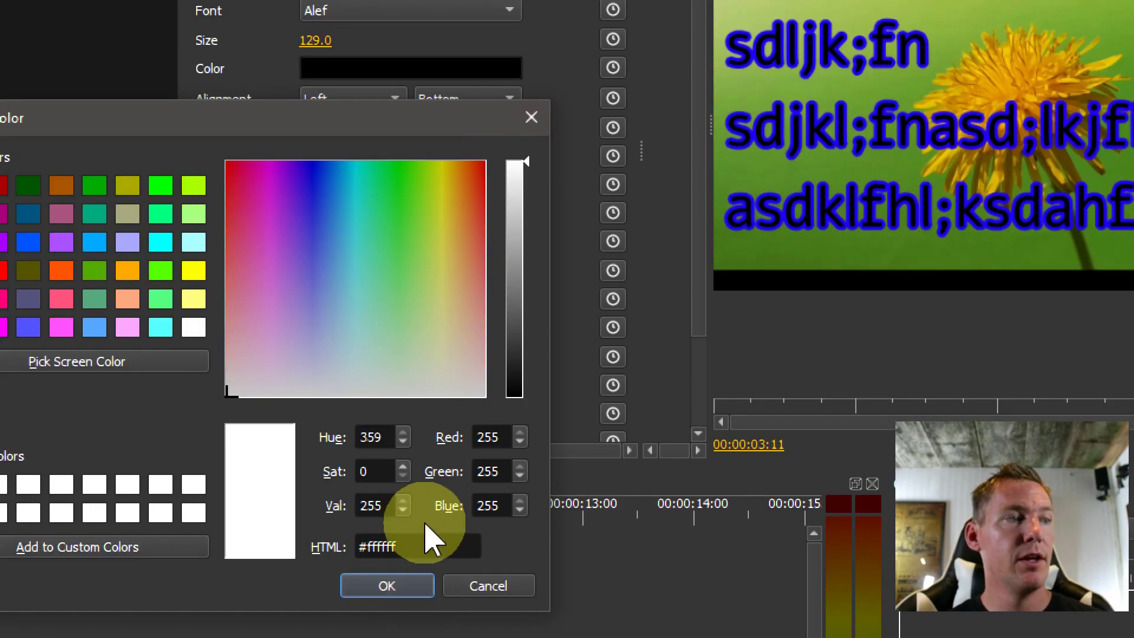
click(389, 587)
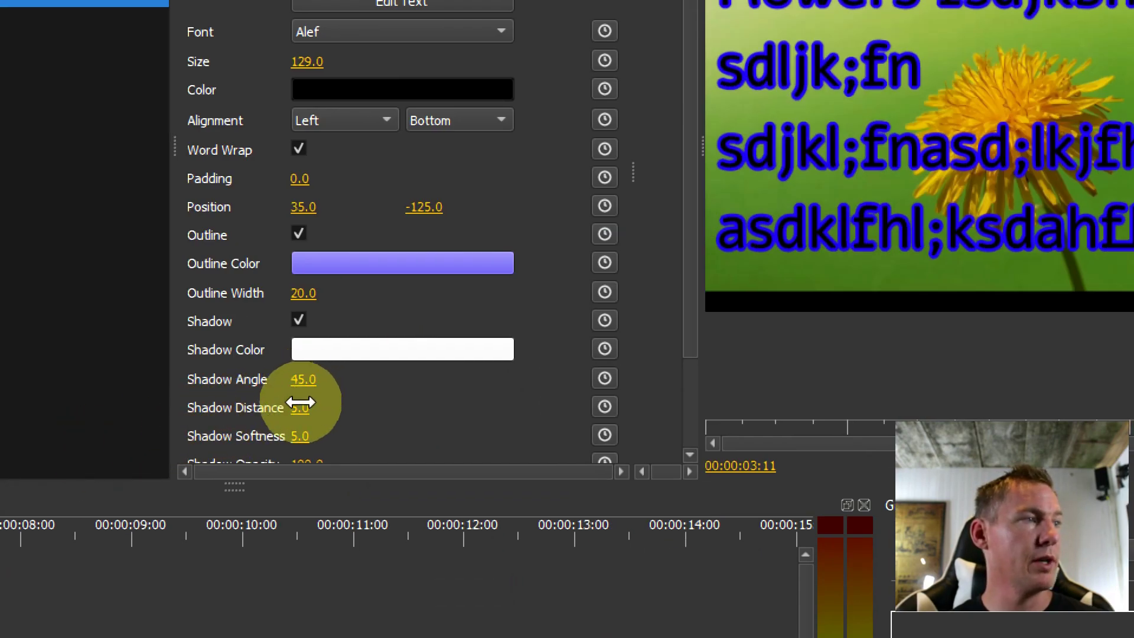
- Set shadow distance 38.0, softness 35.0, opacity 37.0 and angle 32.0
mouse_move(300, 407)
mouse_down()
mouse_move(316, 406)
mouse_move(298, 407)
mouse_up()
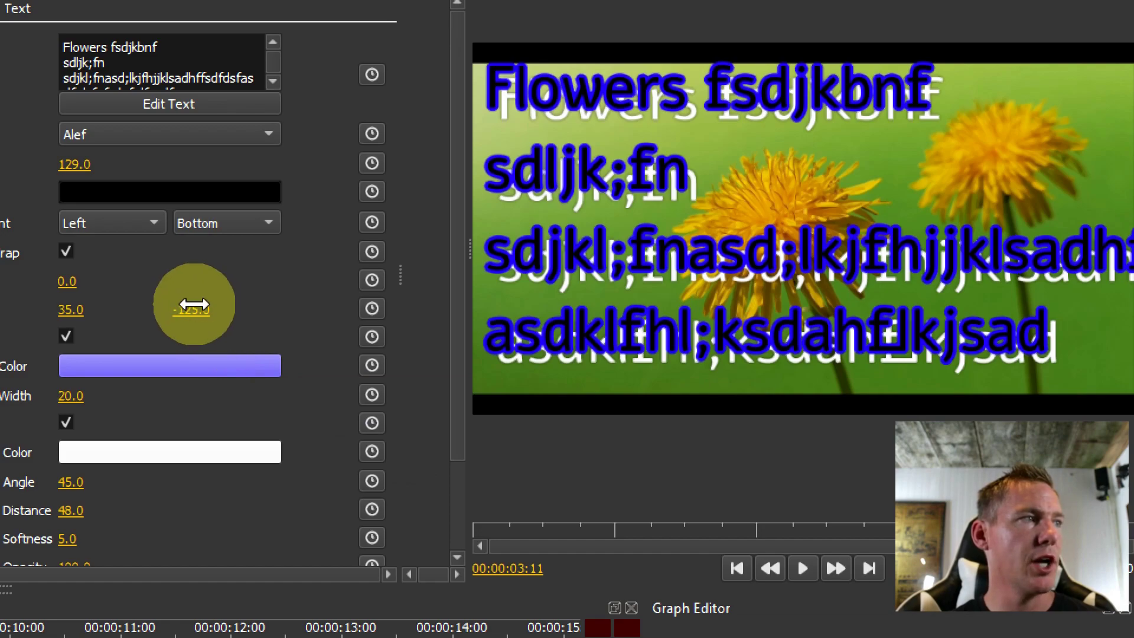
drag(197, 308, 343, 311)
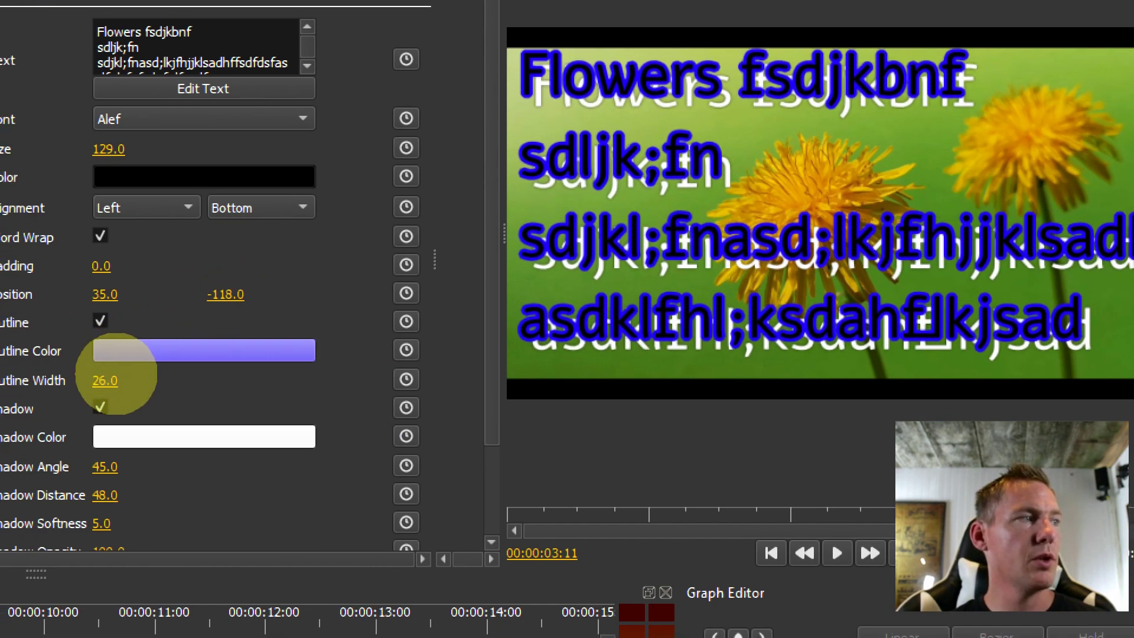
drag(117, 374, 117, 381)
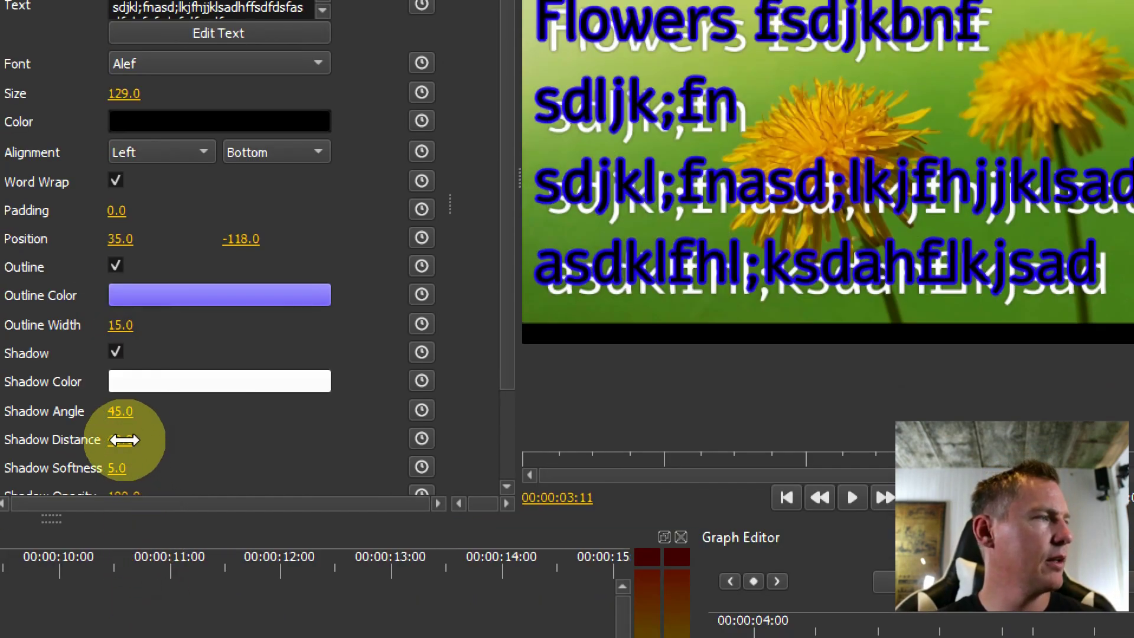
scroll(104, 478, down, 2)
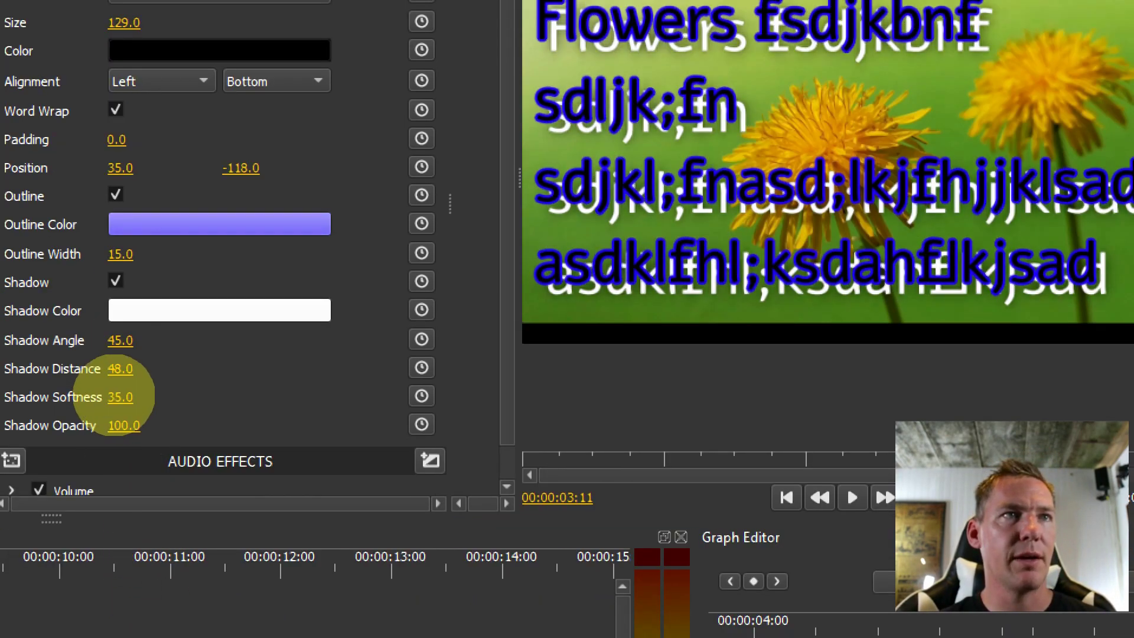
drag(113, 395, 121, 367)
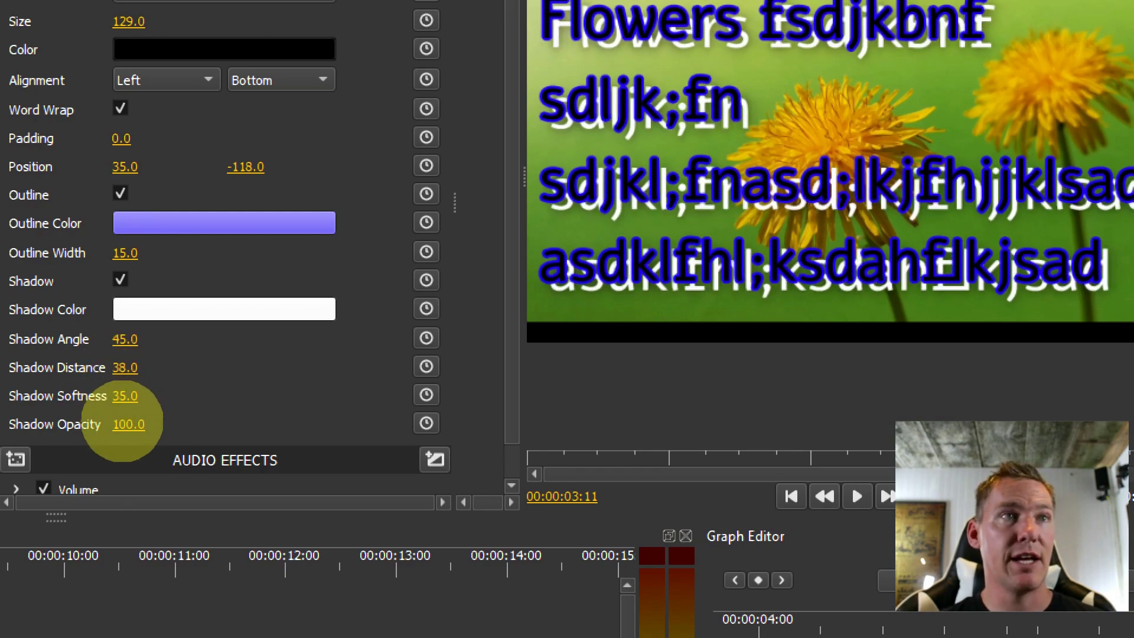
drag(122, 423, 144, 417)
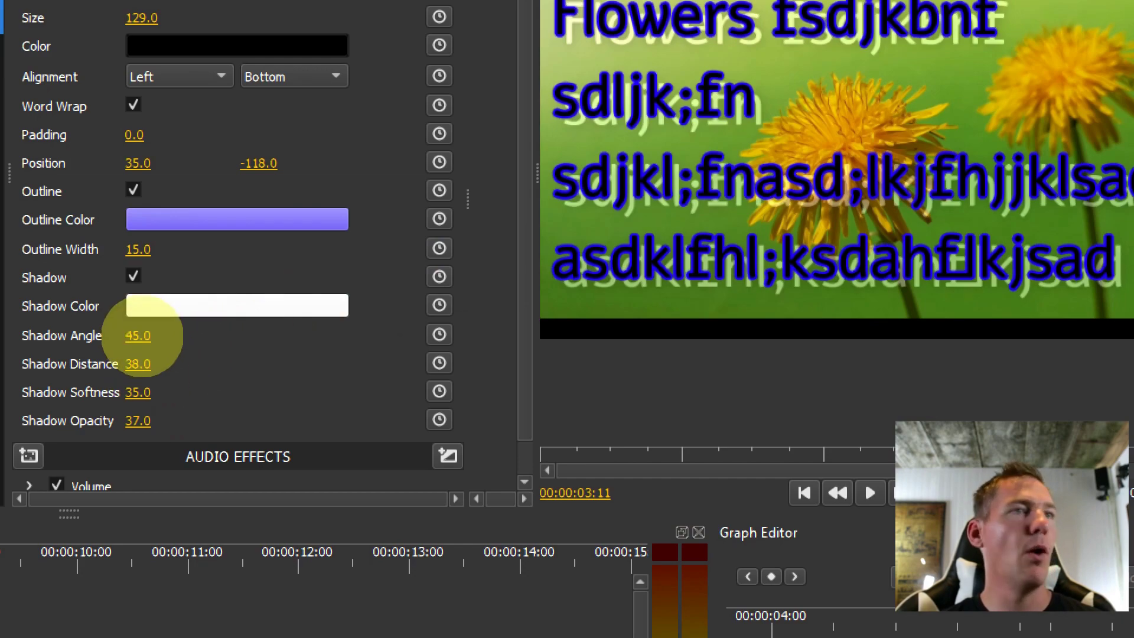
drag(142, 335, 147, 336)
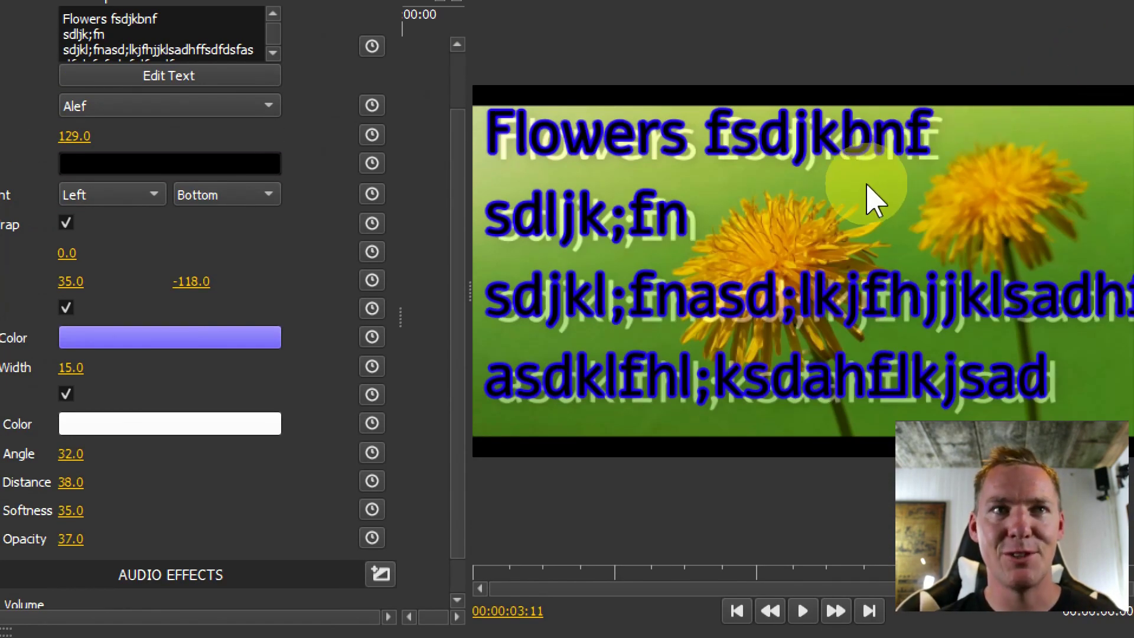
- Preview playback, then collapse and disable the Text effect to hide the title
click(803, 612)
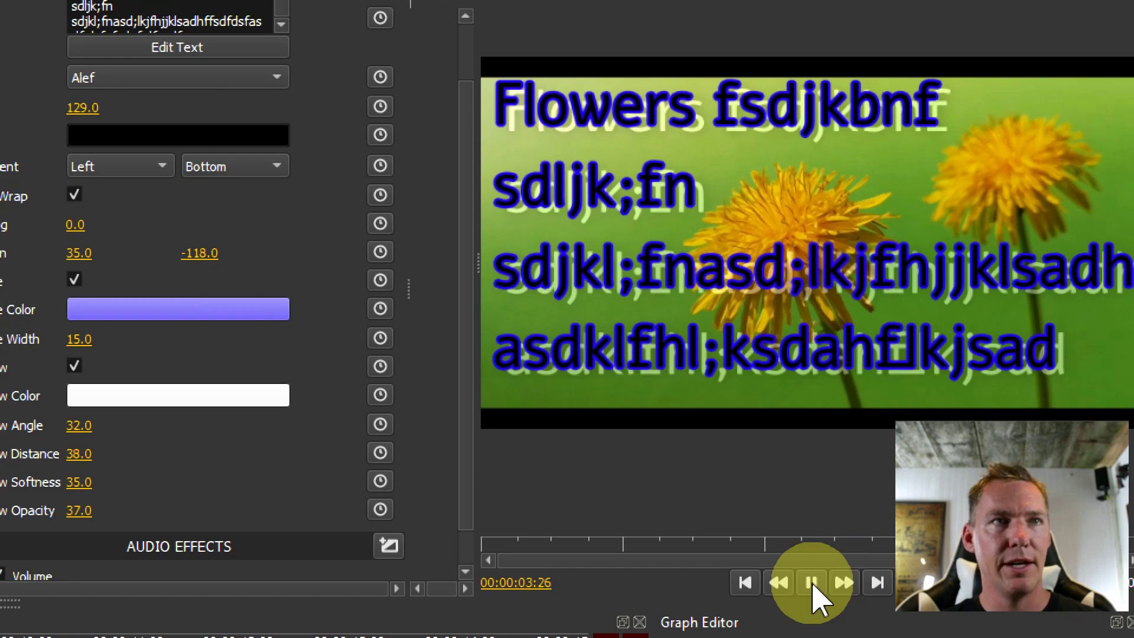
click(812, 585)
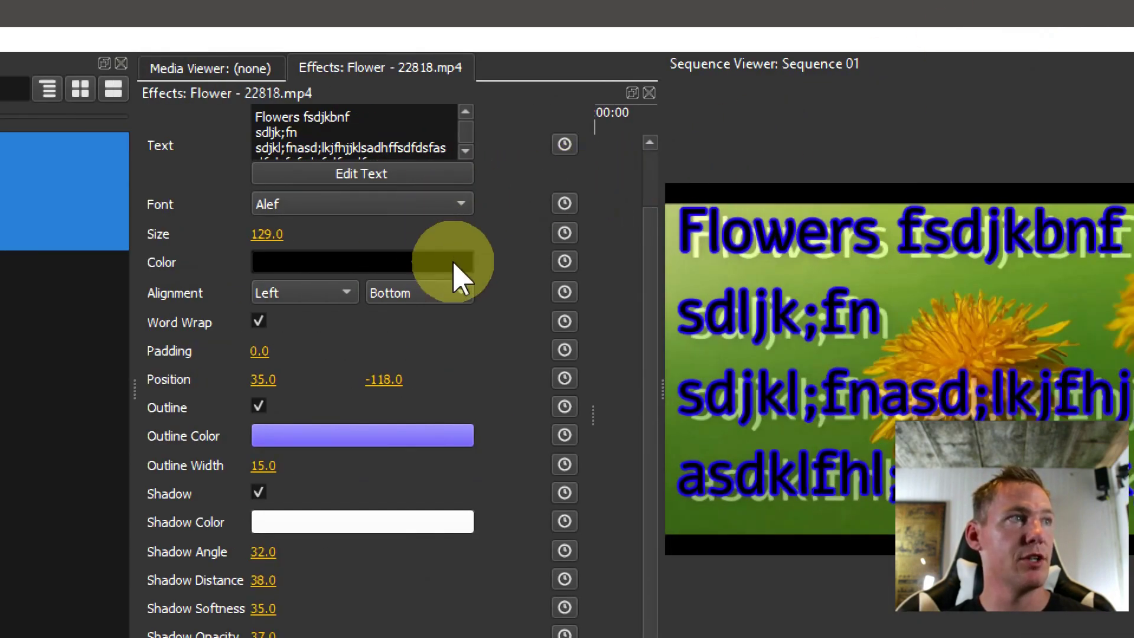
scroll(467, 284, up, 2)
click(154, 148)
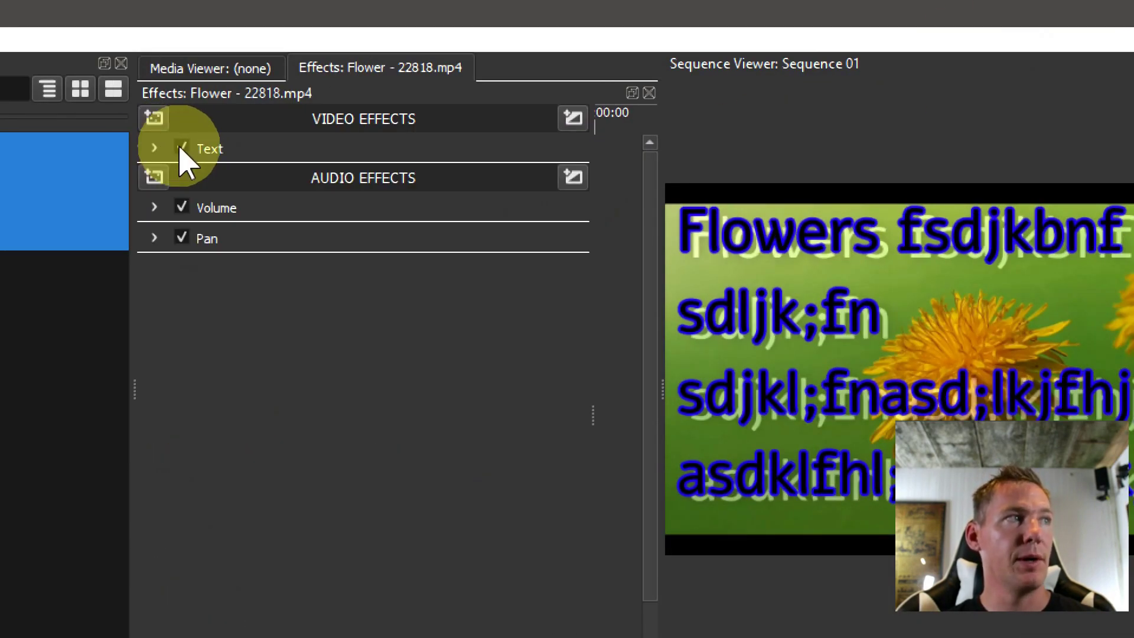
click(180, 147)
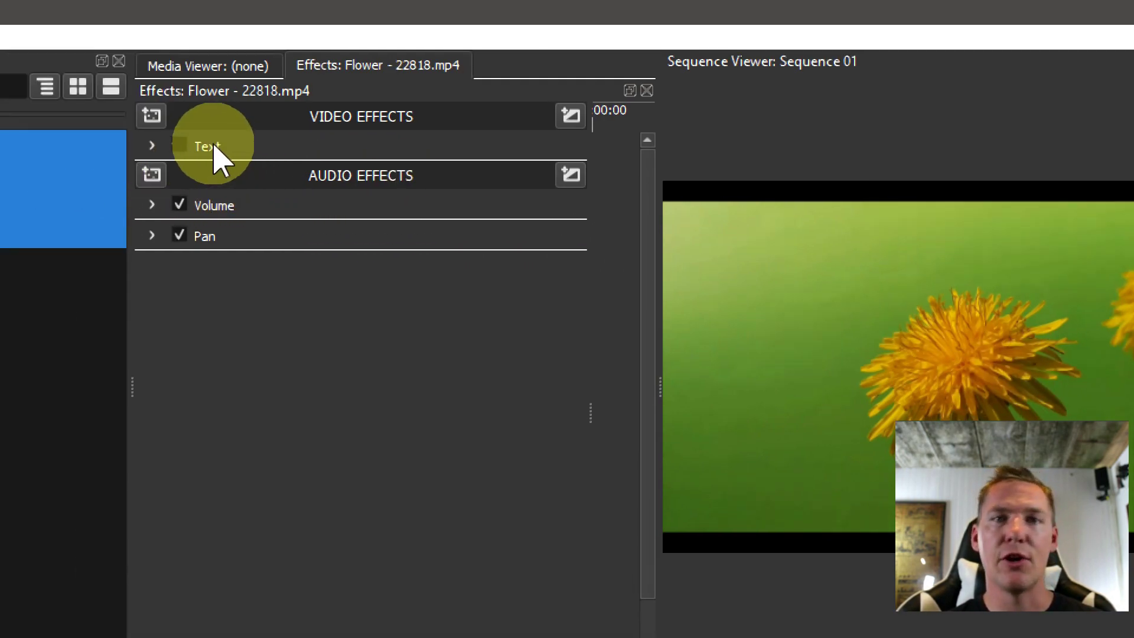
- Add a Render > Rich Text effect to the flower clip
right_click(213, 148)
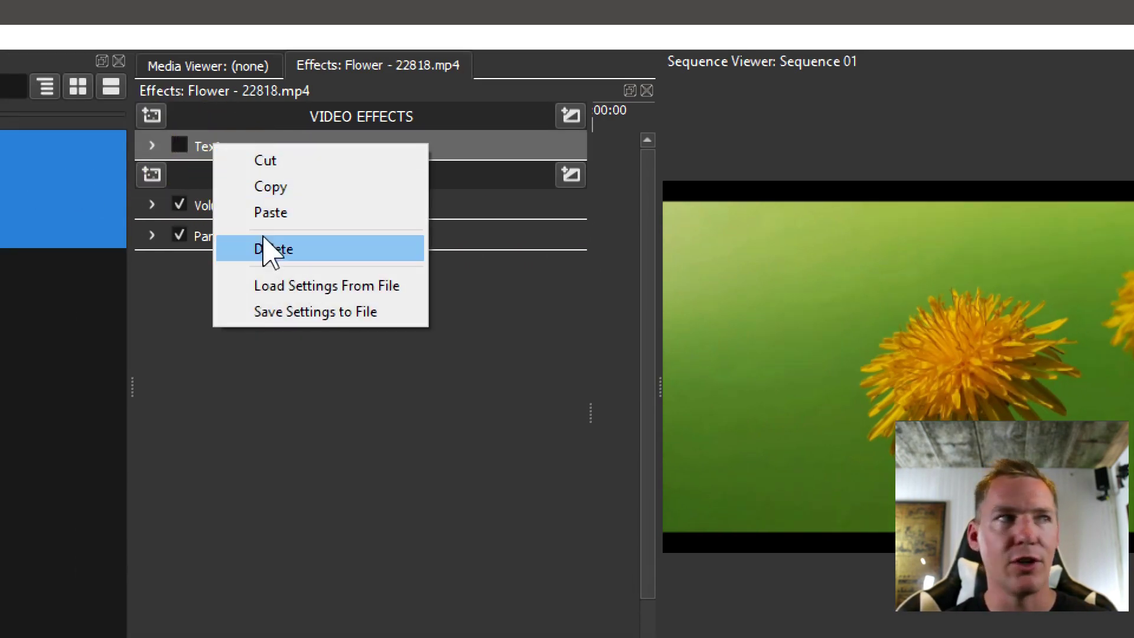
click(150, 123)
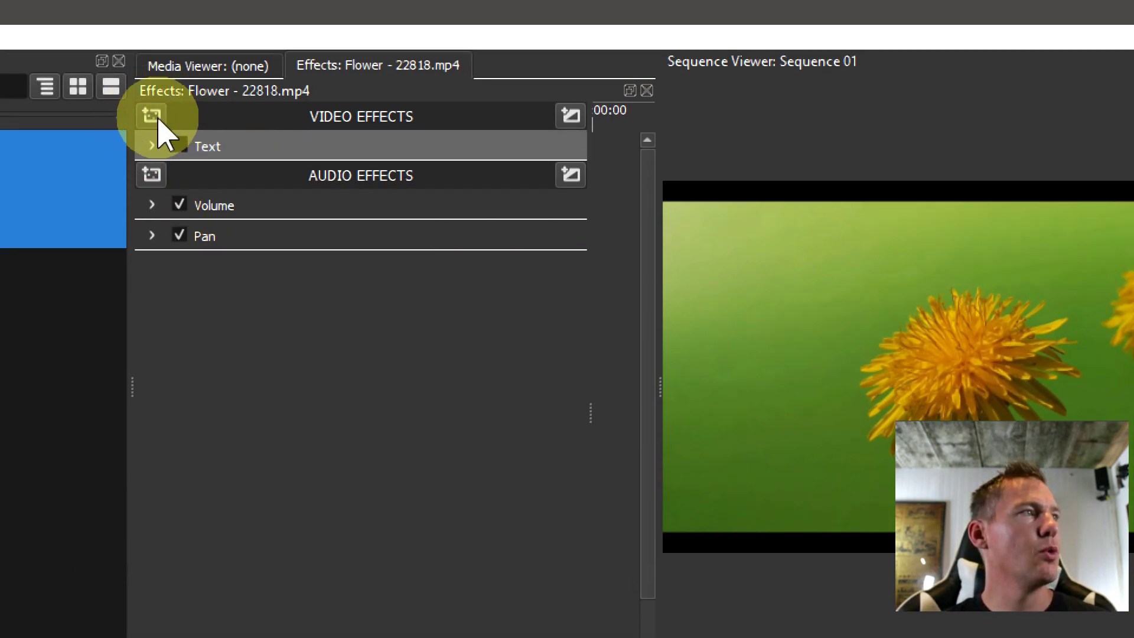
click(155, 121)
mouse_move(216, 239)
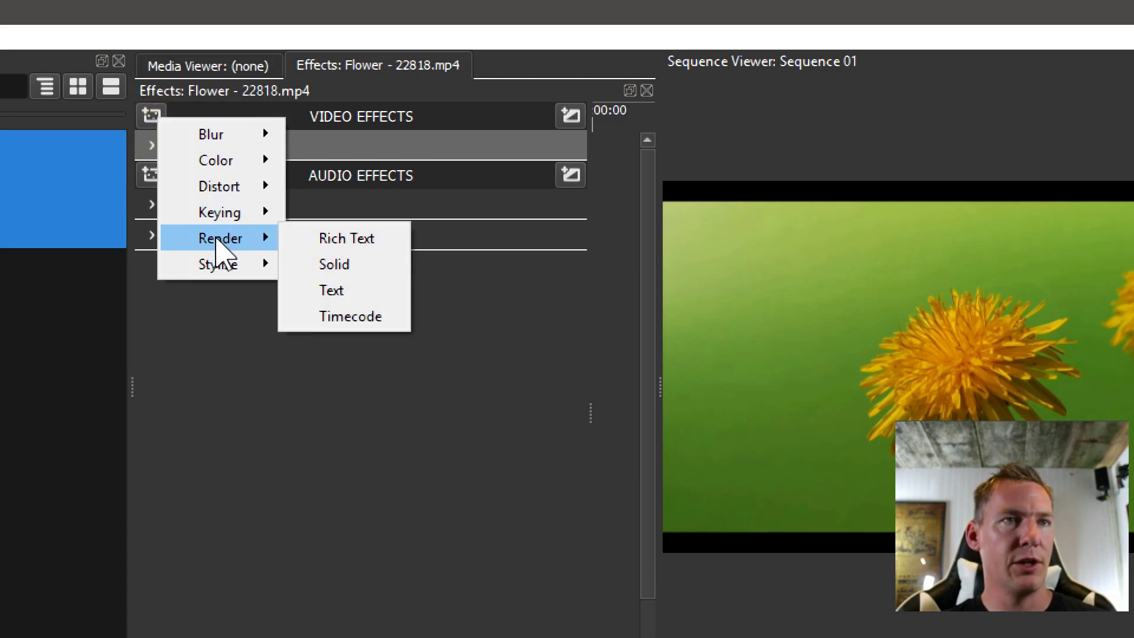
click(344, 241)
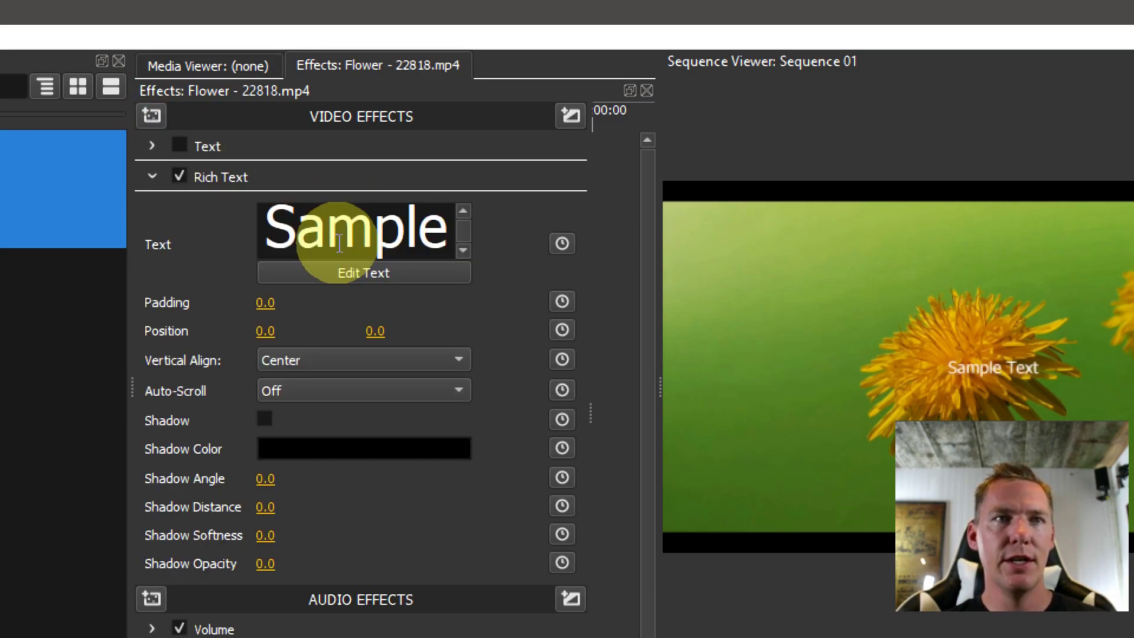
- Add the lines 'stuff', 'dsfikjh sdkjfh', 'sadfkjhsadf', 'sadkfh'', '1234' and 'fgfgf' after TJFREE
click(348, 275)
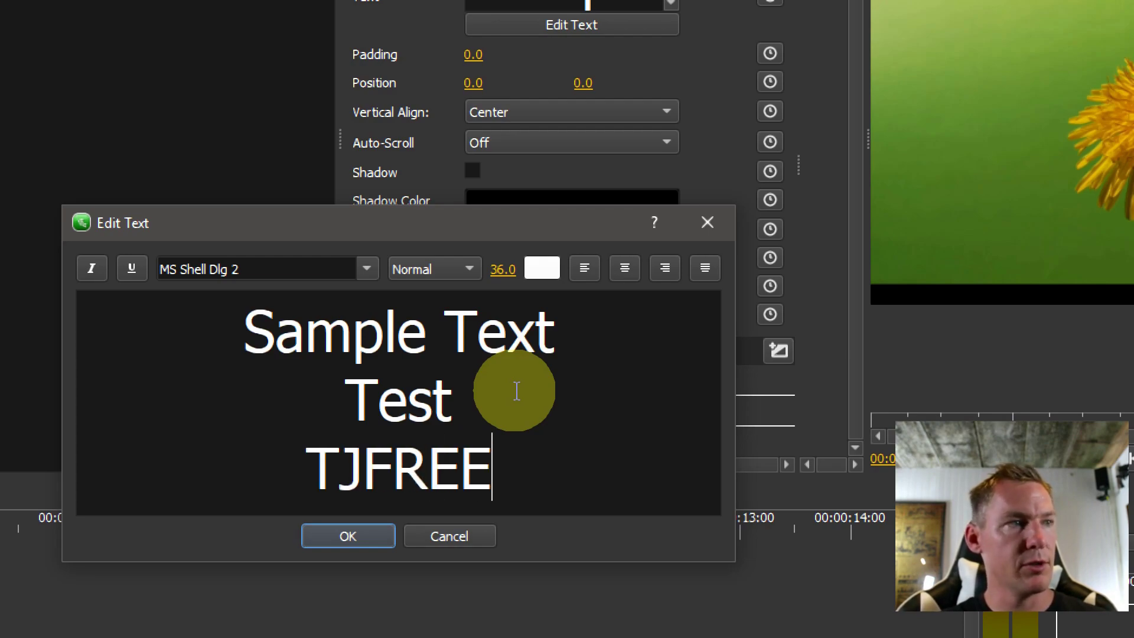
key(Return)
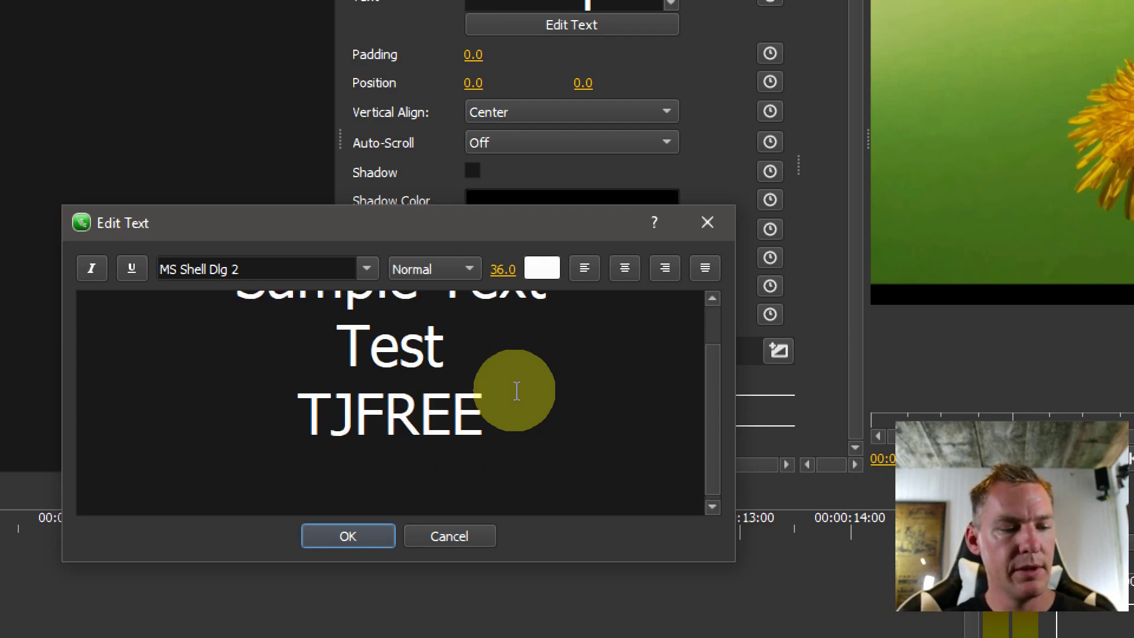
text(stuff)
key(Return)
text(dsfikjh sdkjfh)
key(Return)
text(sadfkjhsadf)
key(Return)
text(sadkfh')
key(Return)
text(1234)
key(Return)
text(fgfgf)
click(348, 535)
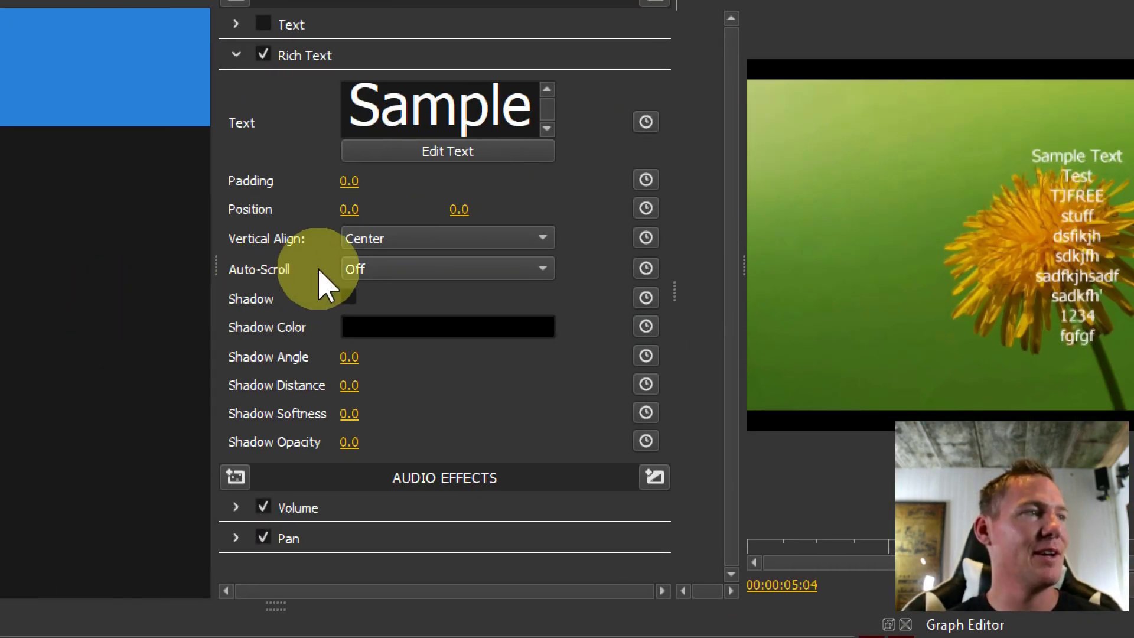
- Set the Rich Text Auto-Scroll to Up and preview the sequence from the start
click(83, 283)
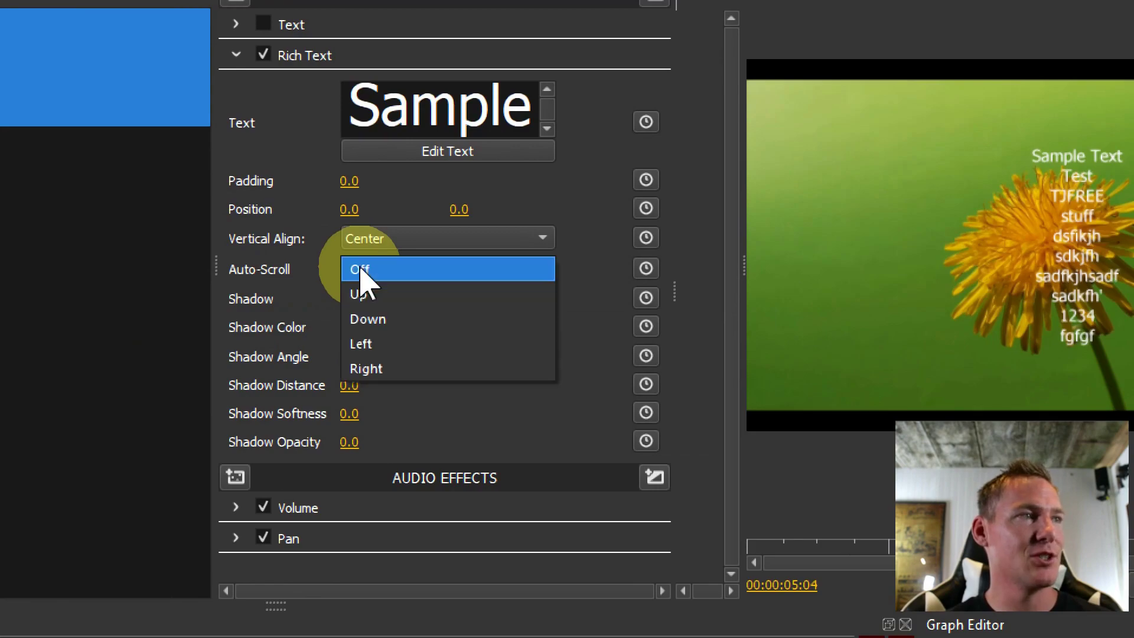
click(359, 294)
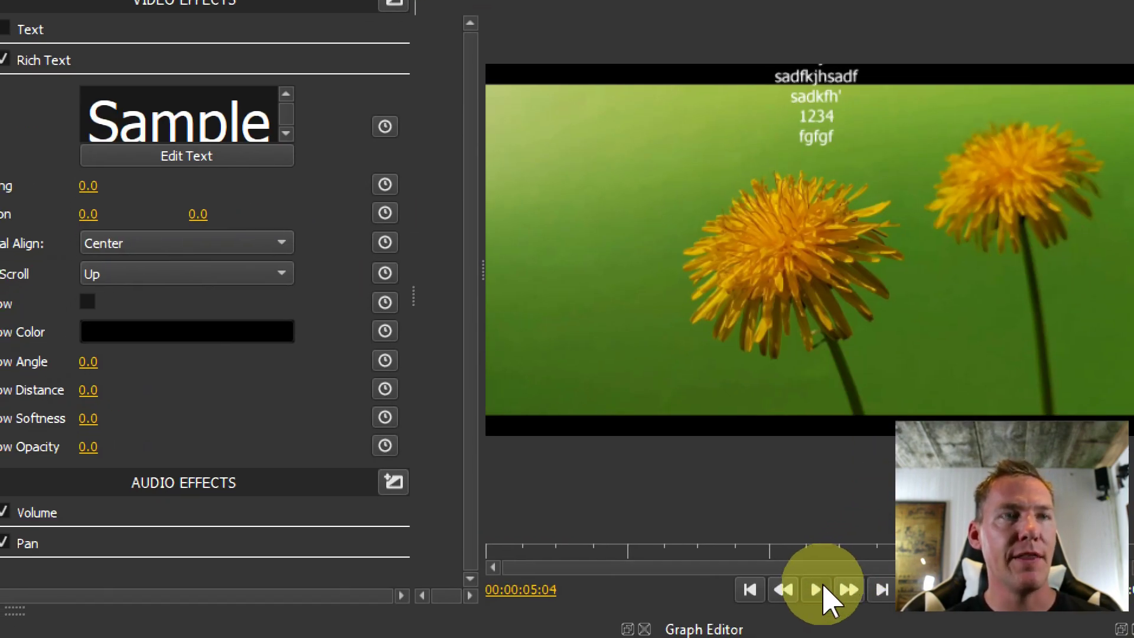
click(817, 589)
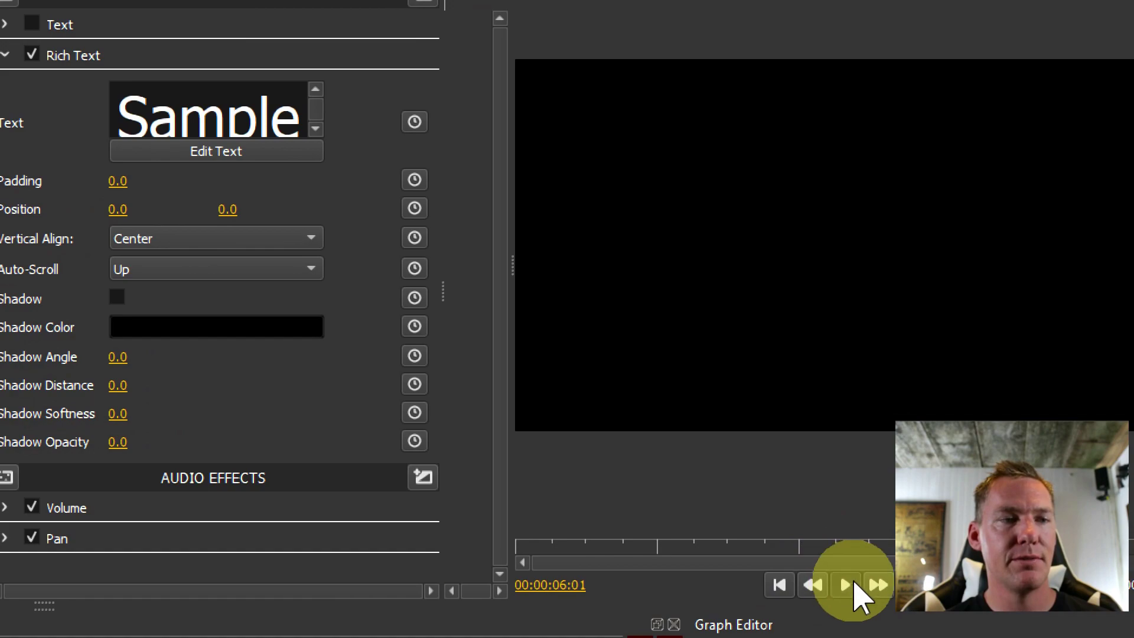
click(780, 586)
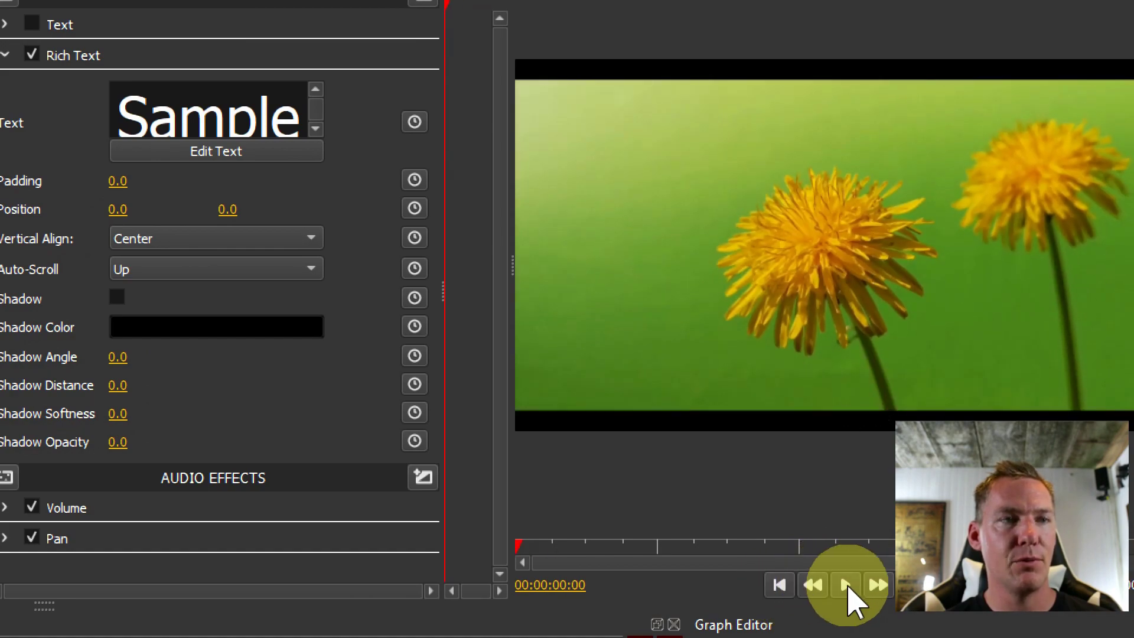
click(848, 588)
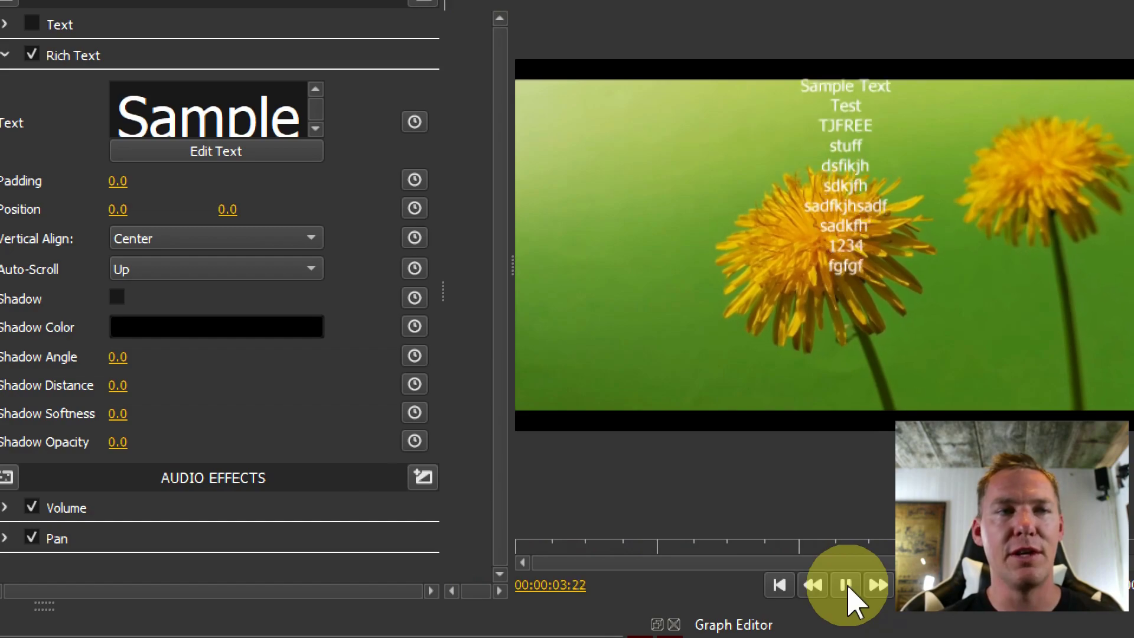
click(848, 587)
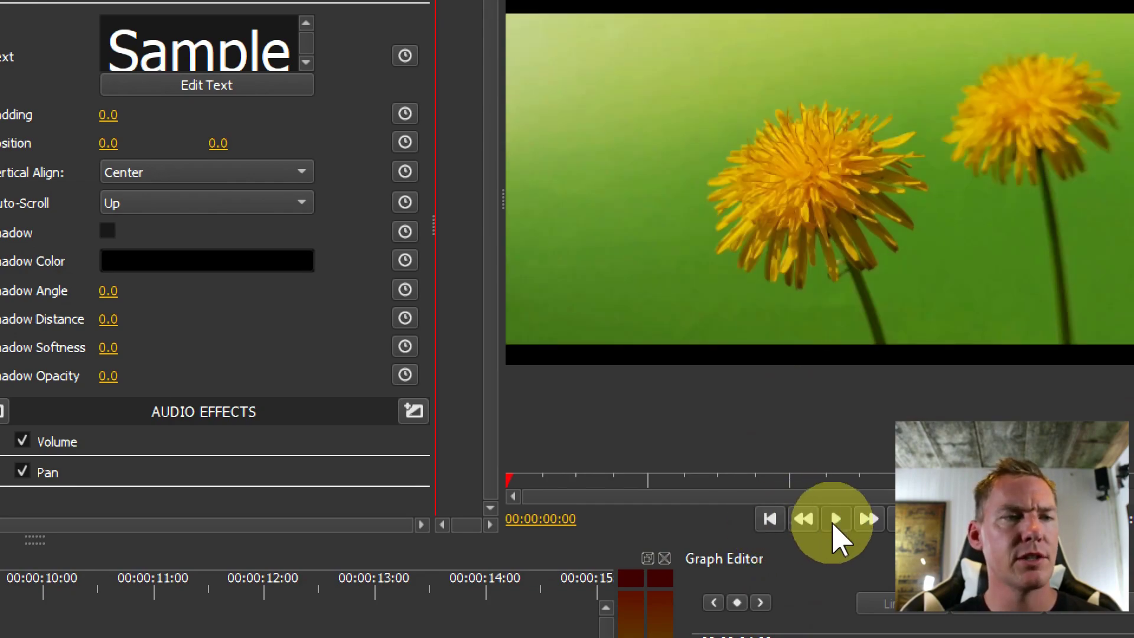
click(835, 518)
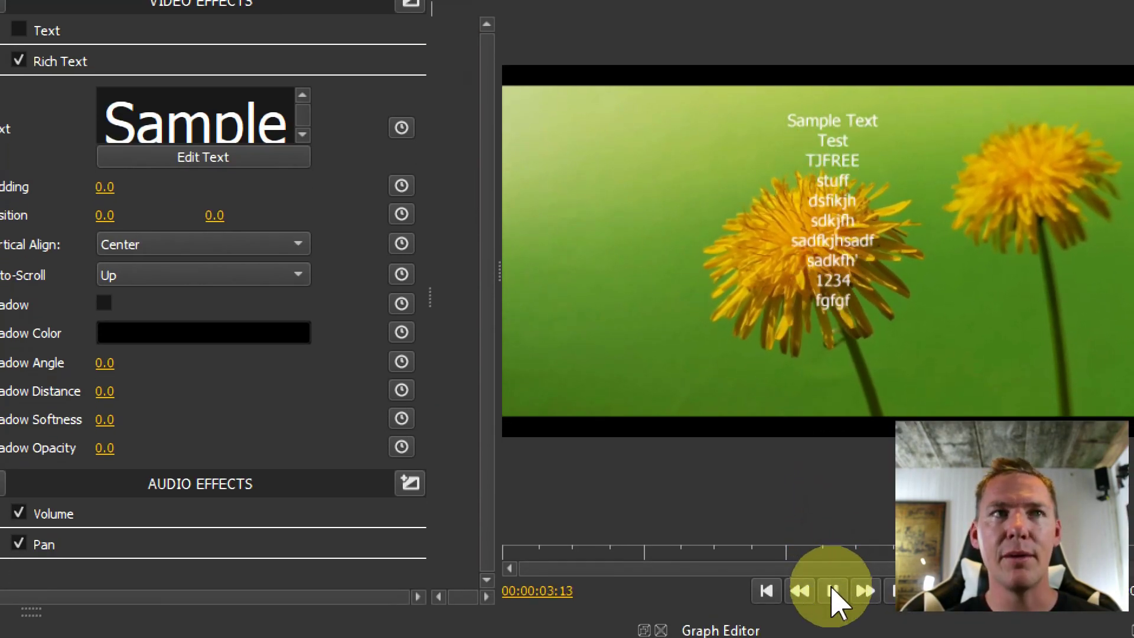
click(833, 591)
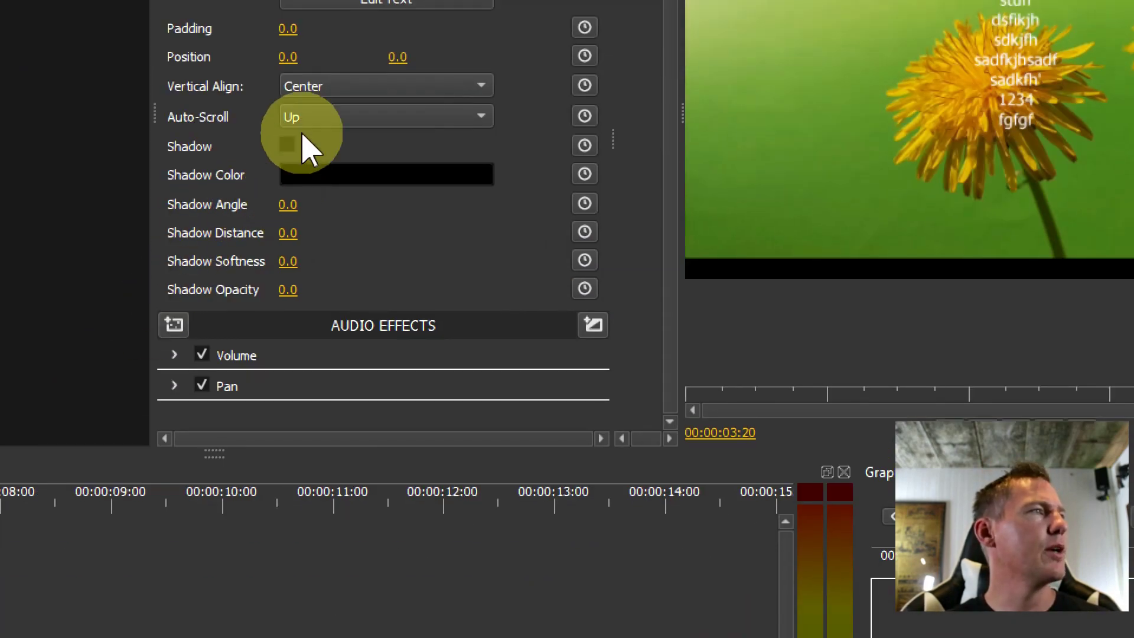
- Switch Auto-Scroll to Left and replay the sequence from the start
click(292, 118)
click(305, 167)
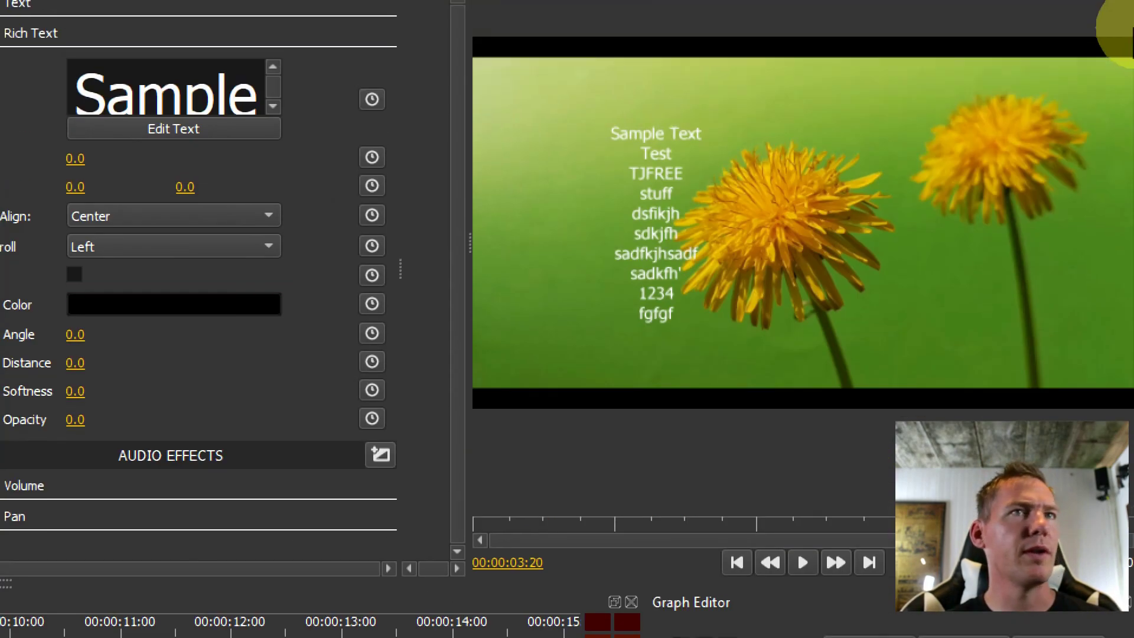
click(794, 571)
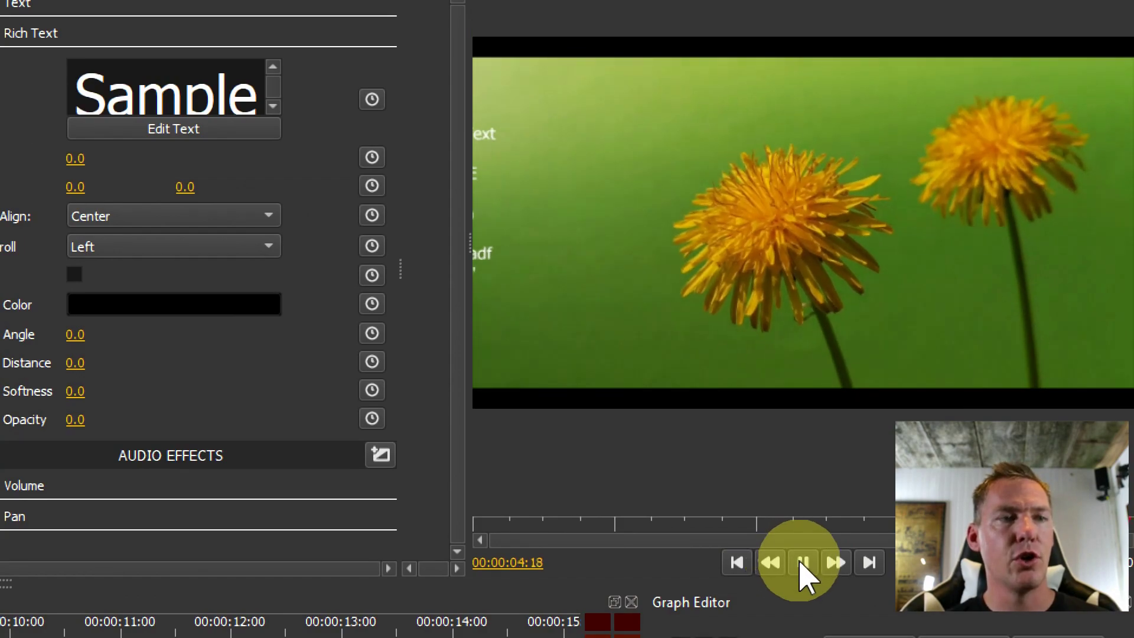
click(739, 564)
click(804, 564)
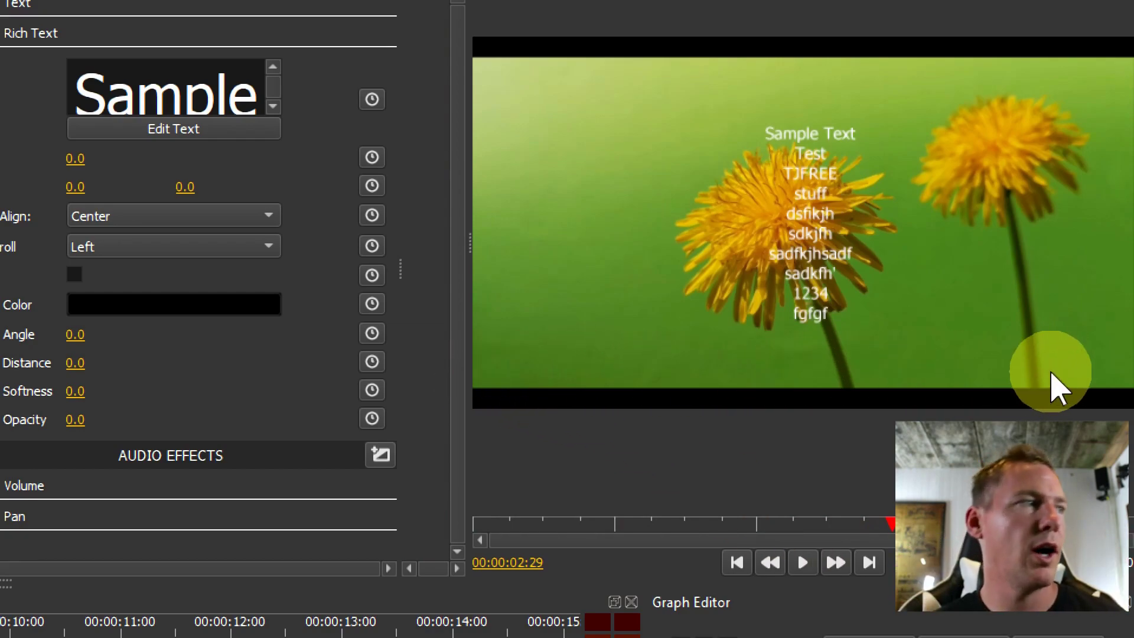
- Change the Auto-Scroll direction to Right
click(122, 247)
click(122, 247)
key(Down)
- Enable a black drop shadow on the Rich Text with shadow distance 25
click(805, 563)
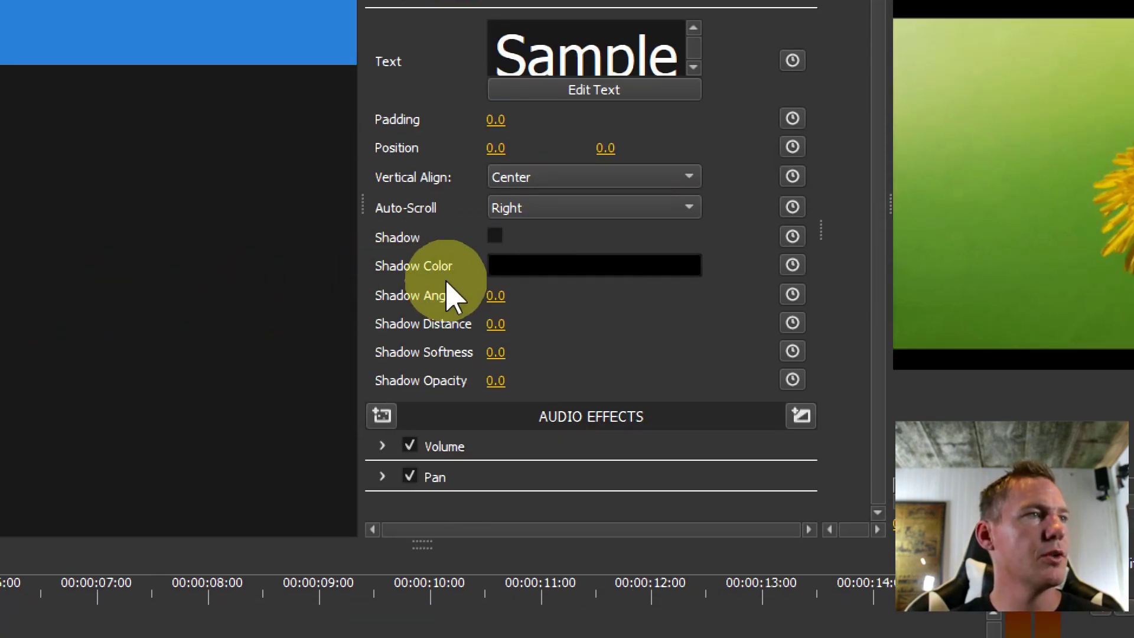
click(494, 236)
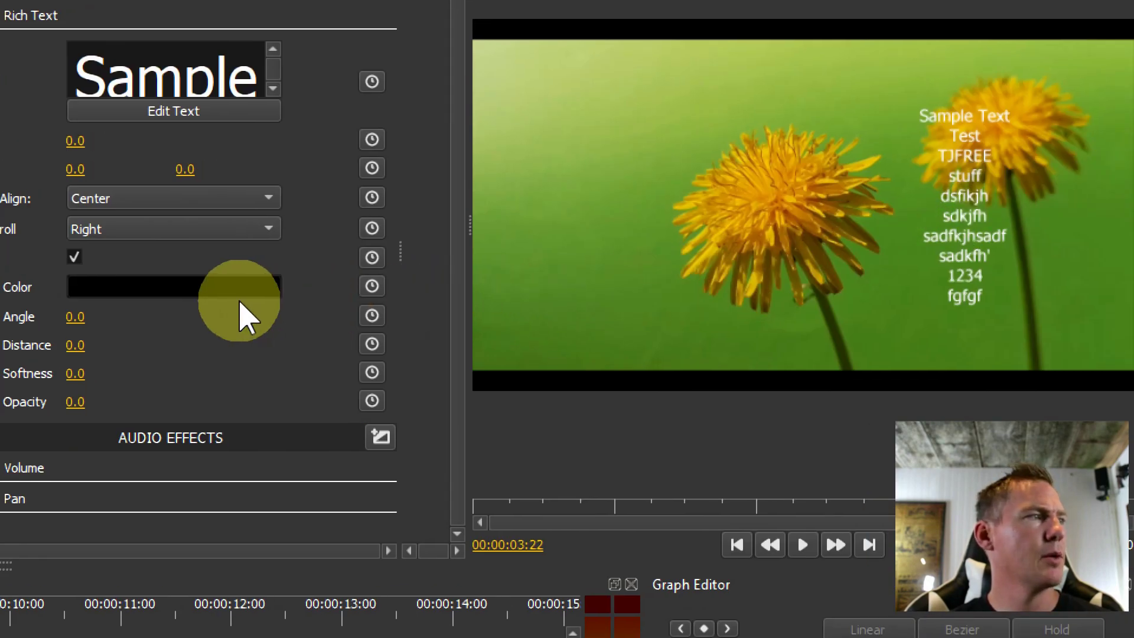
click(236, 316)
drag(177, 304, 124, 289)
click(171, 612)
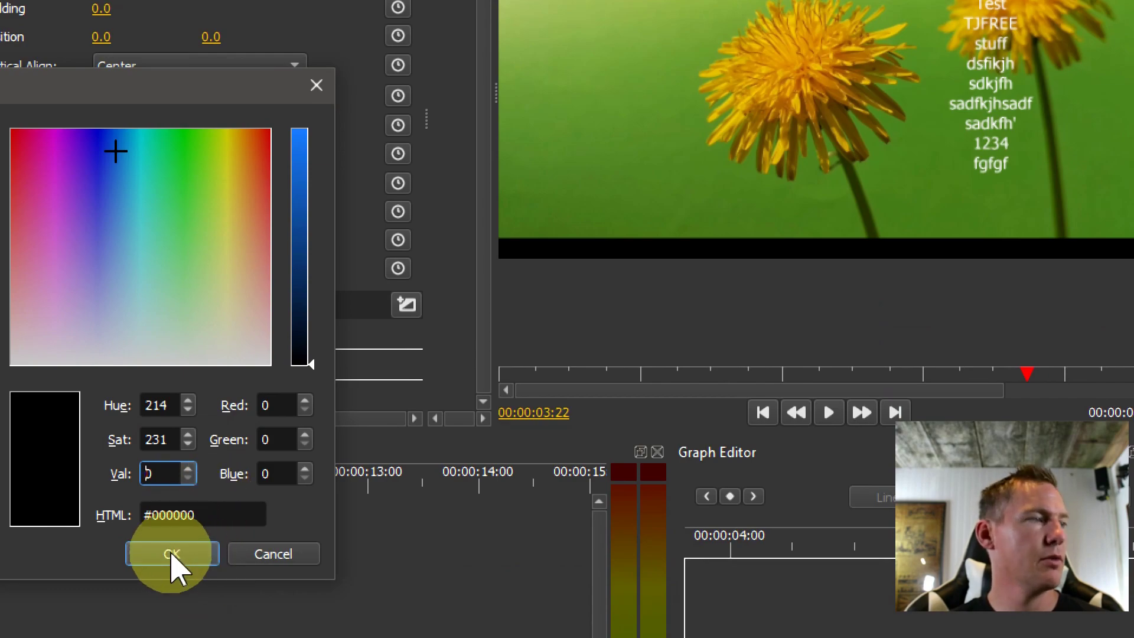
click(171, 554)
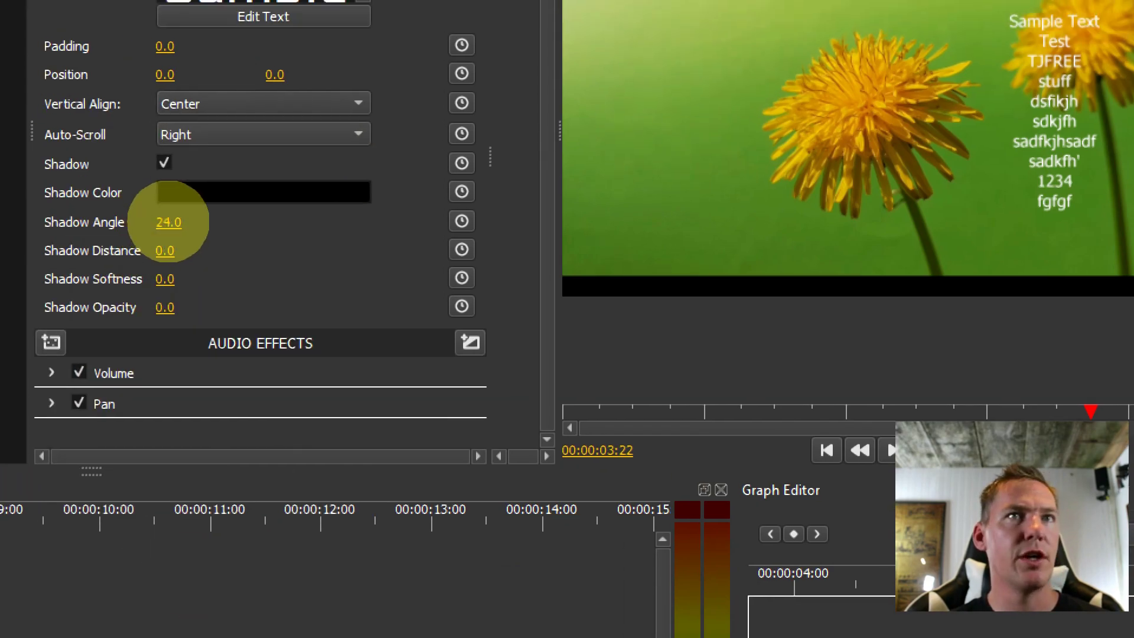
drag(184, 248, 177, 222)
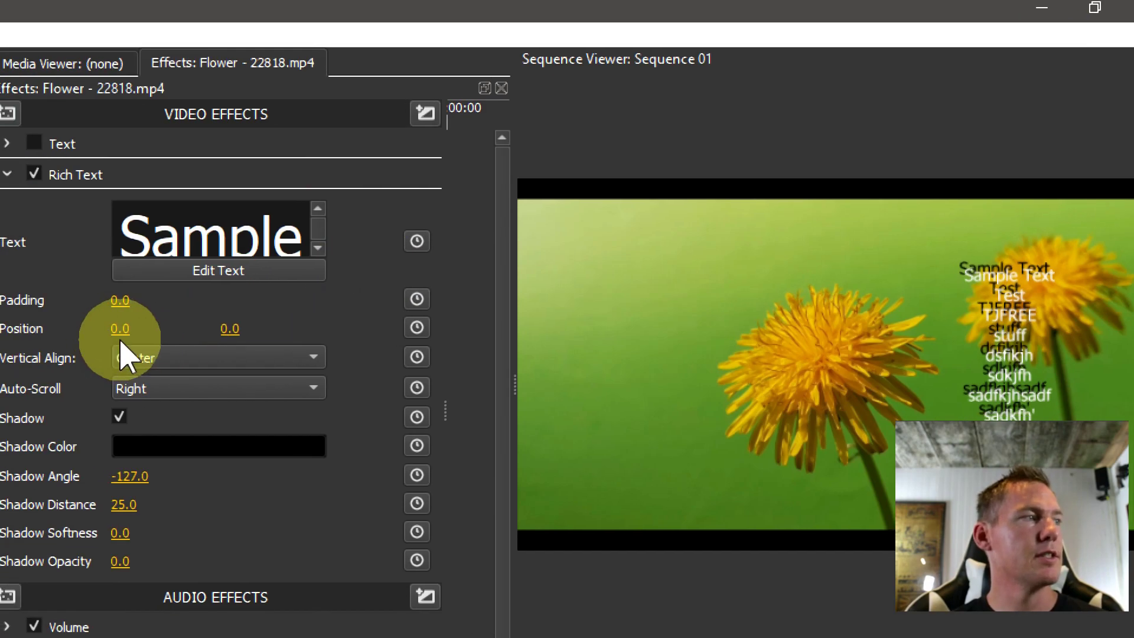
- Move the Rich Text overlay left and up to about -491/-13 and nudge its padding
drag(122, 342, 406, 329)
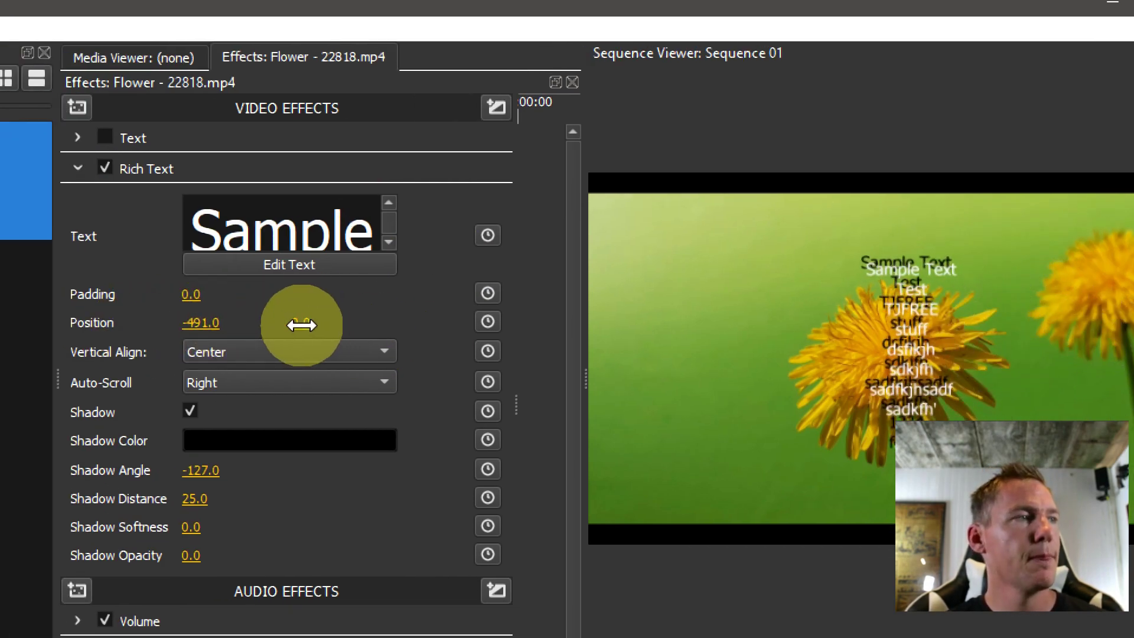
drag(298, 322, 200, 294)
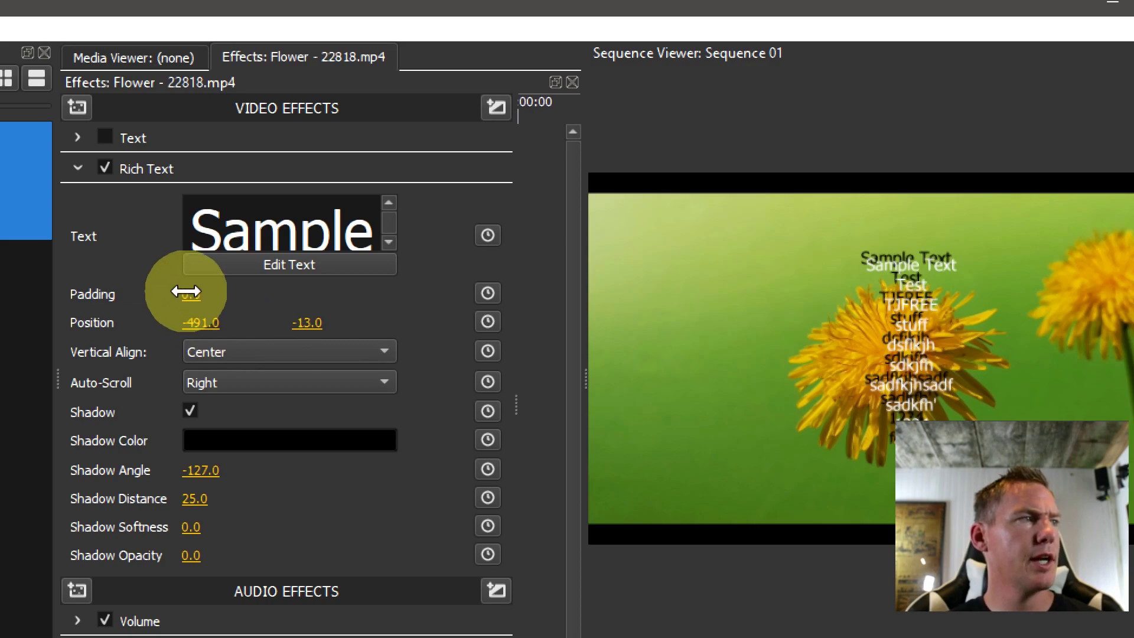
drag(185, 293, 185, 291)
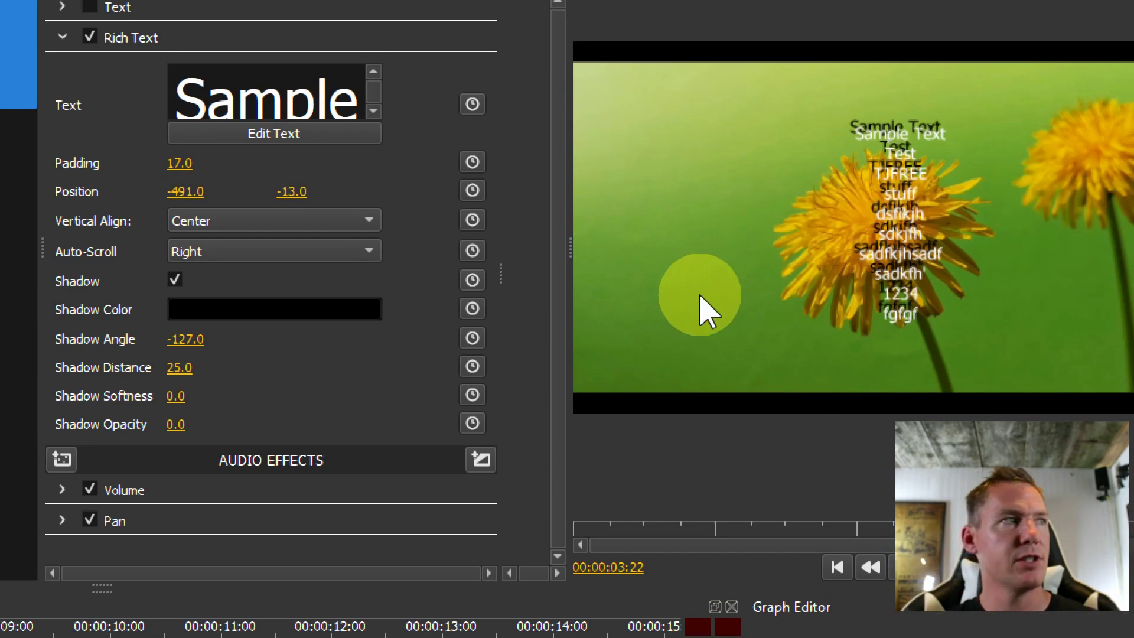
- Keep Vertical Align at Center, set Auto-Scroll to Left, and set padding to 193
click(203, 221)
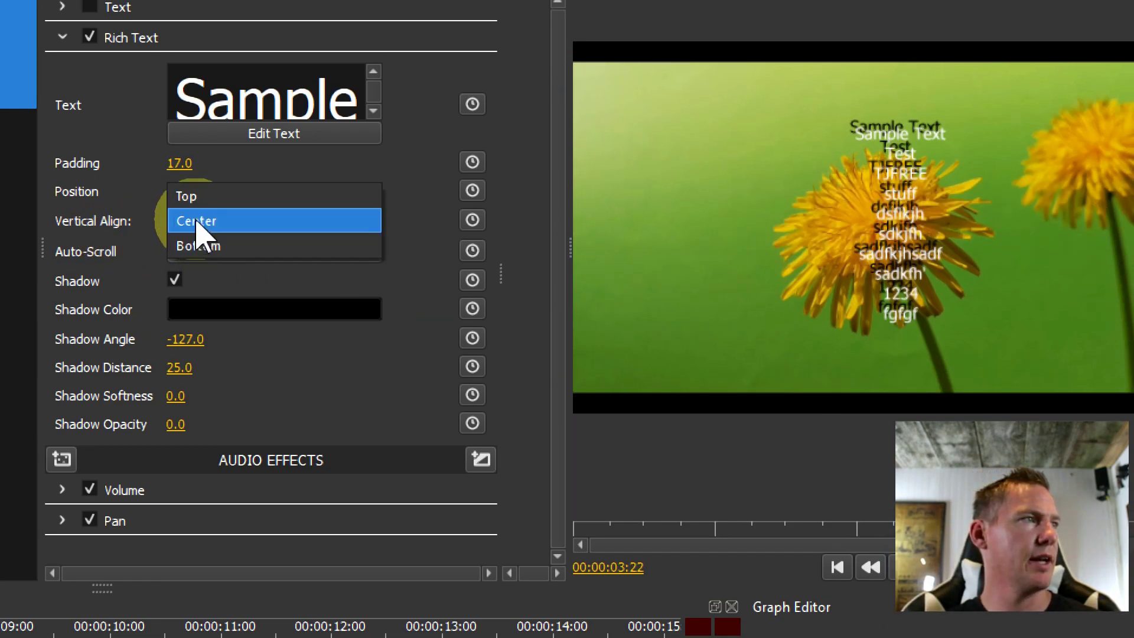
click(197, 220)
click(252, 309)
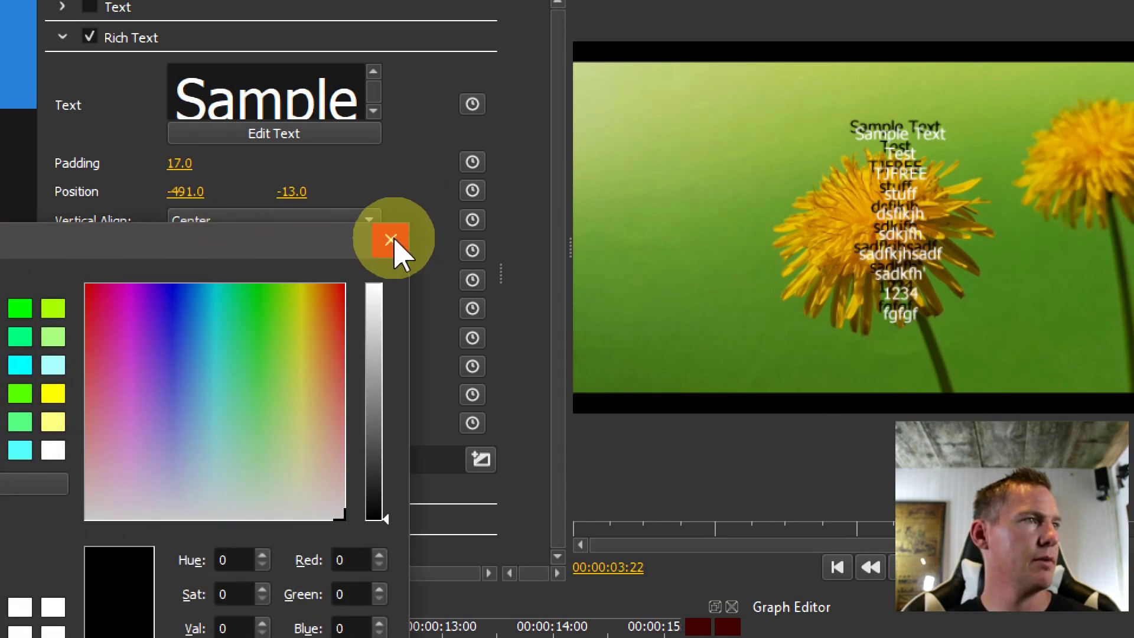
click(392, 240)
click(274, 254)
click(214, 232)
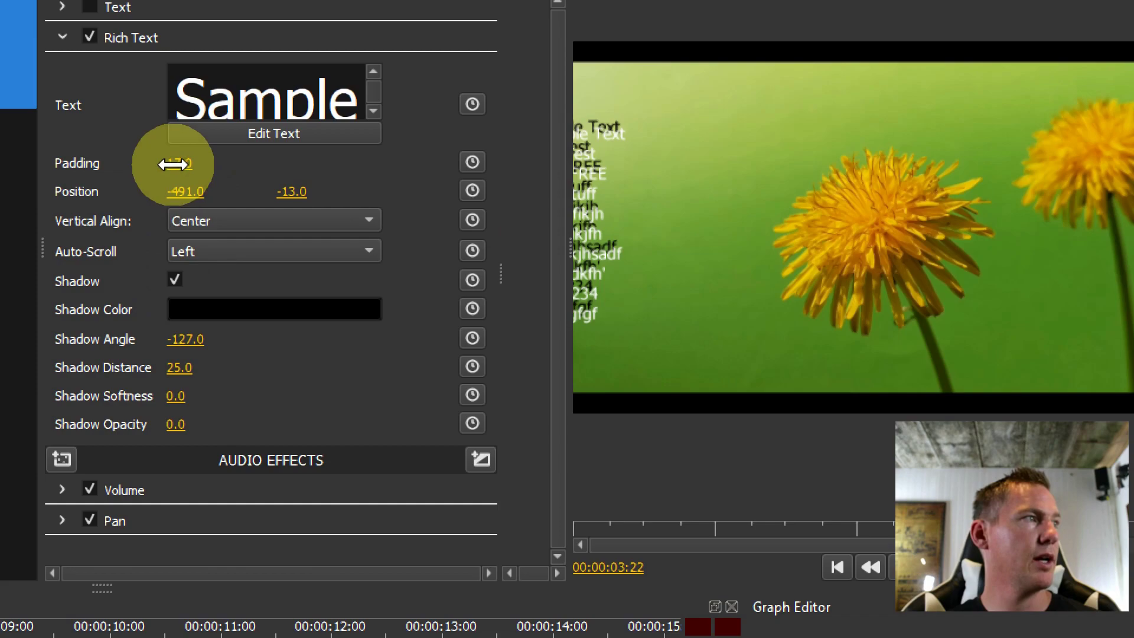
mouse_move(177, 164)
mouse_down()
mouse_move(210, 166)
mouse_move(172, 164)
mouse_move(180, 167)
mouse_up()
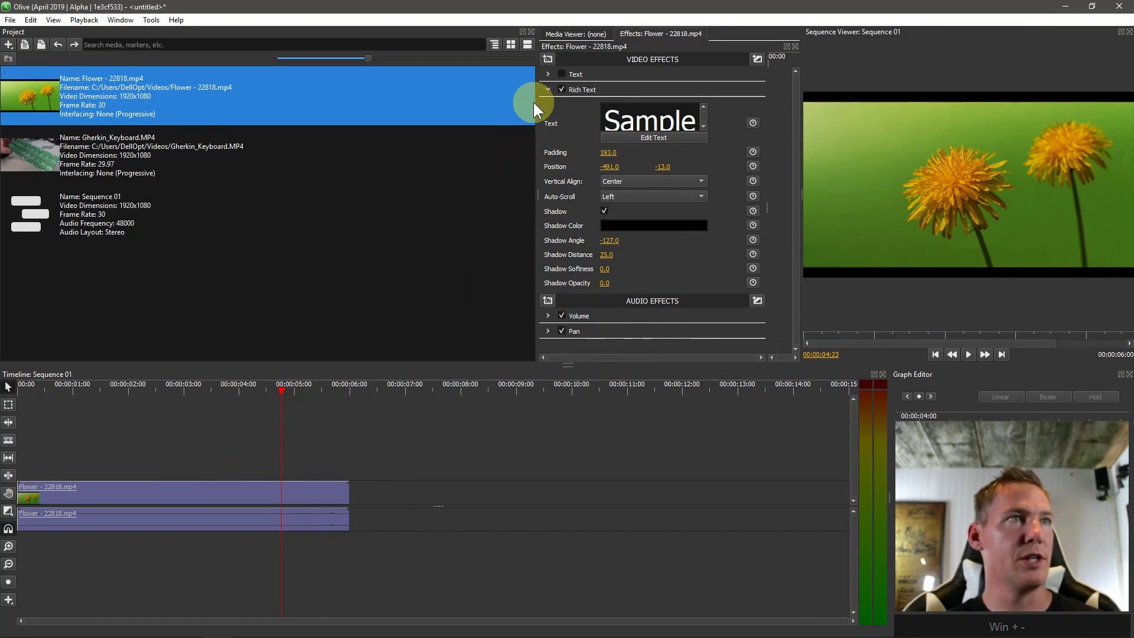
- Add a Render > Solid effect, filling the viewer with red
click(547, 59)
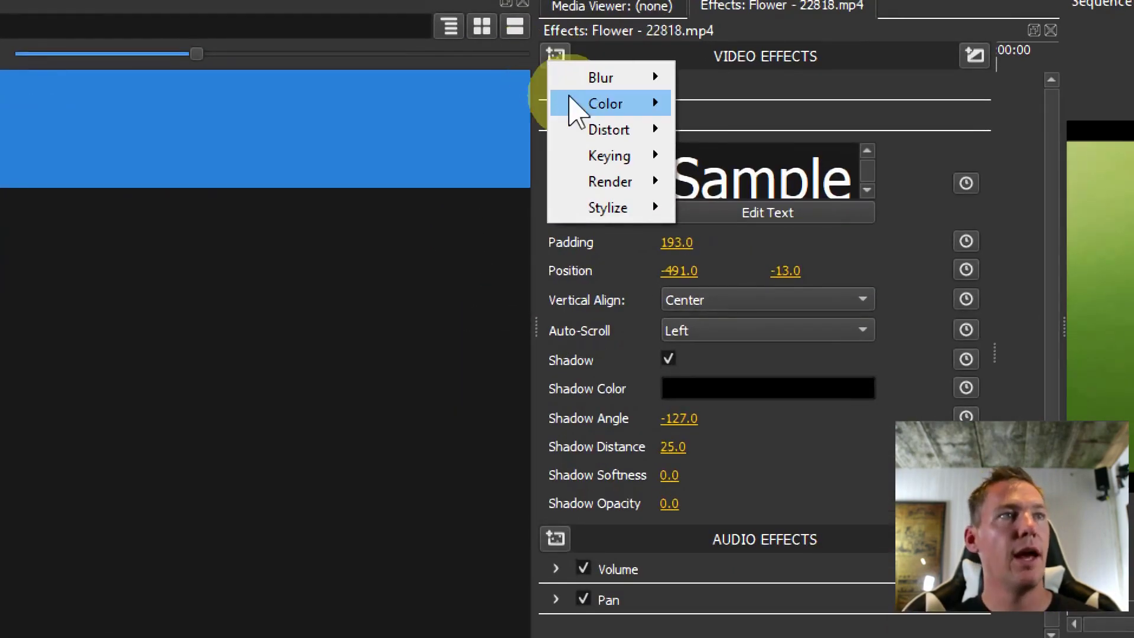
mouse_move(576, 125)
click(738, 212)
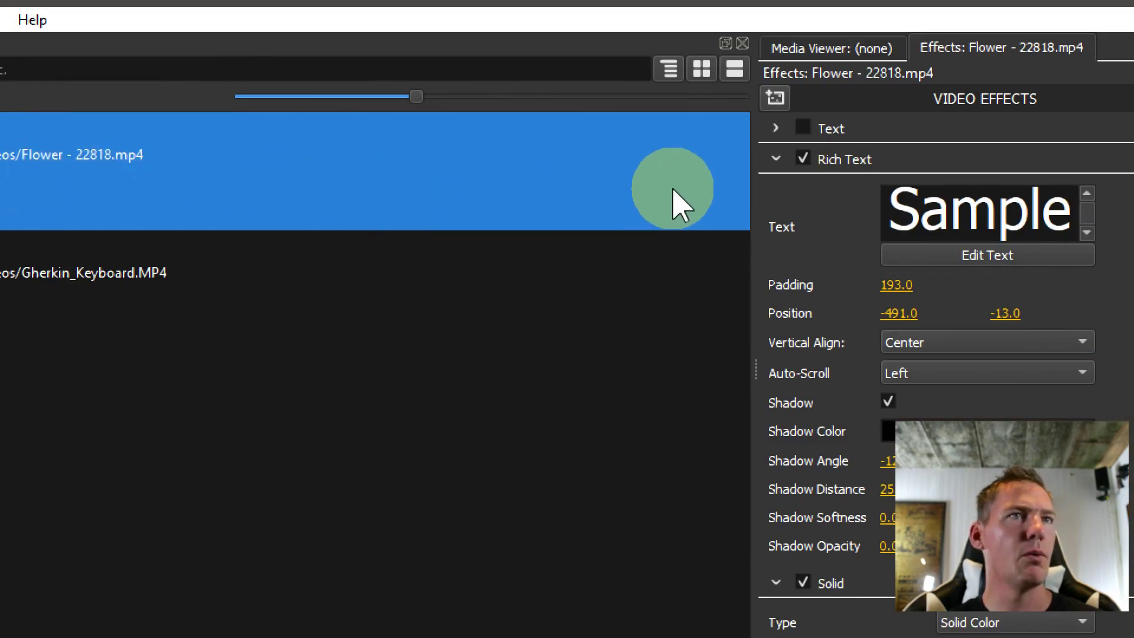
- Collapse and disable Rich Text, then set the Solid colour to black (#000000)
click(775, 158)
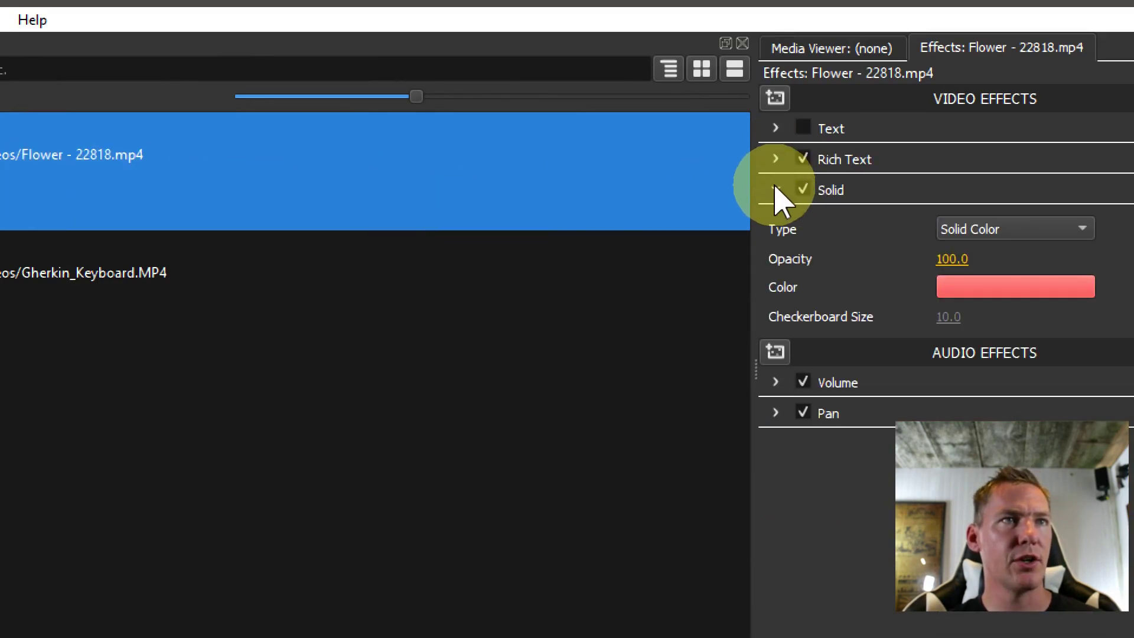
click(803, 158)
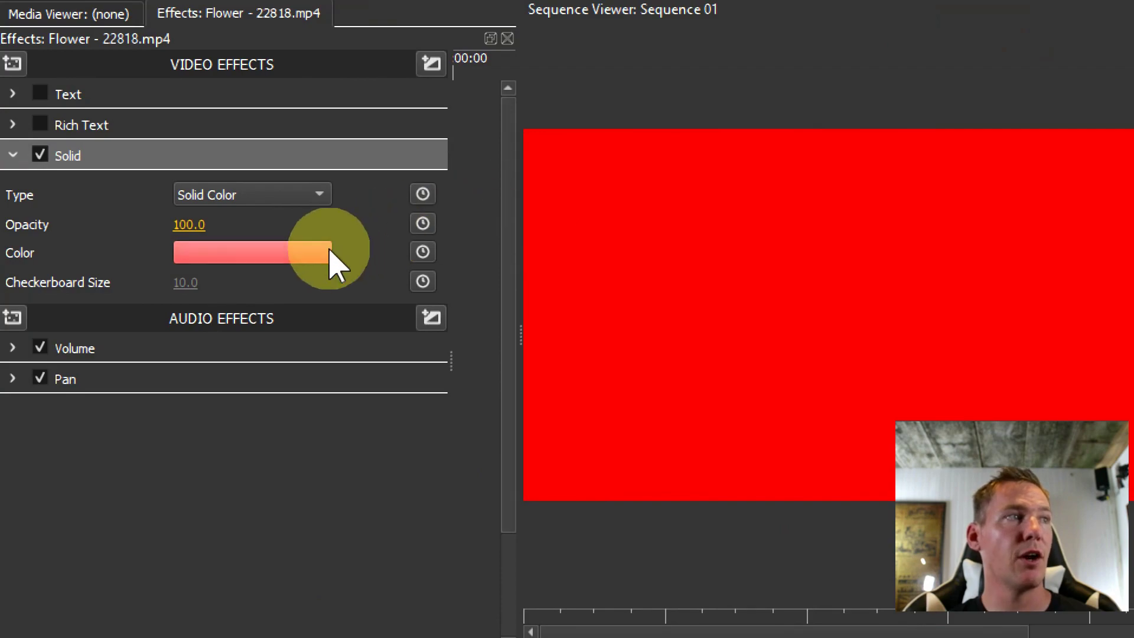
click(331, 254)
click(140, 378)
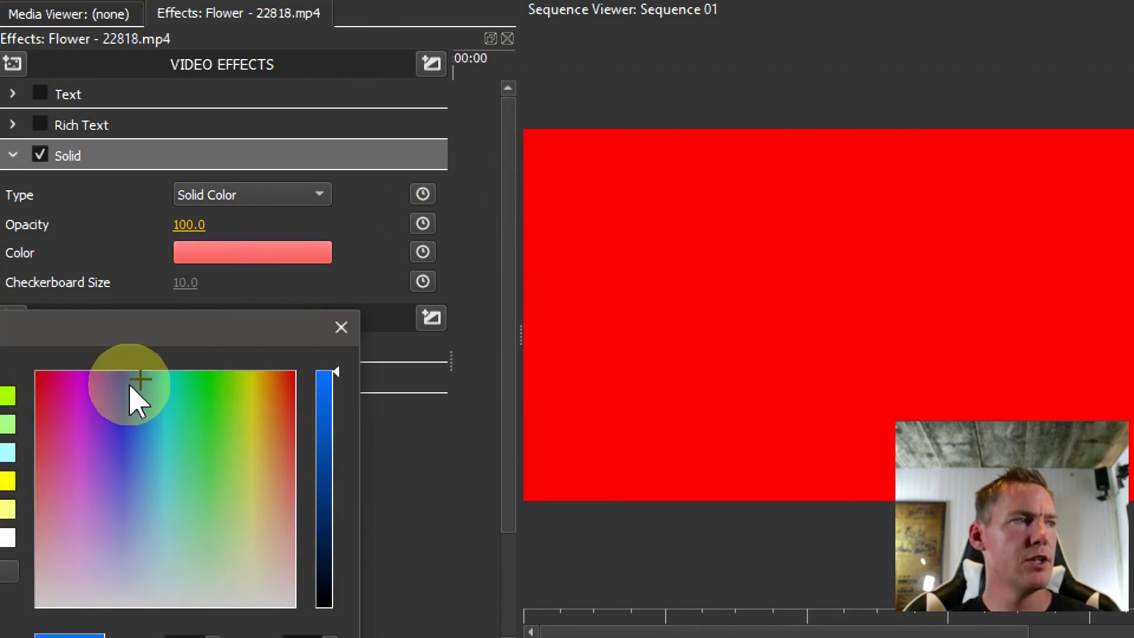
drag(324, 423, 319, 634)
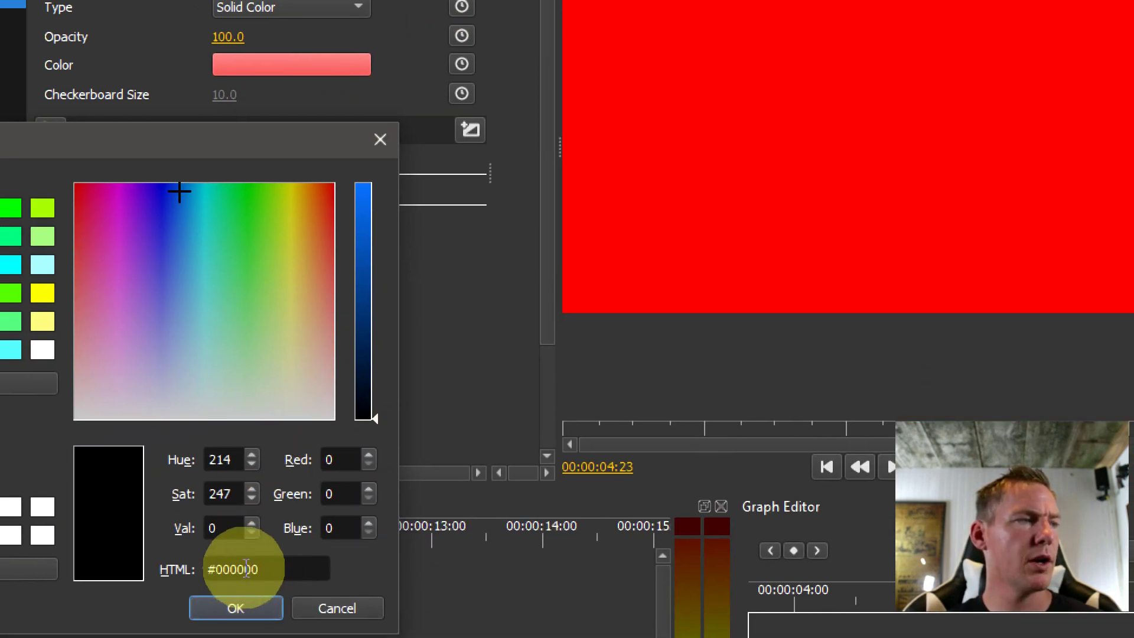
click(199, 637)
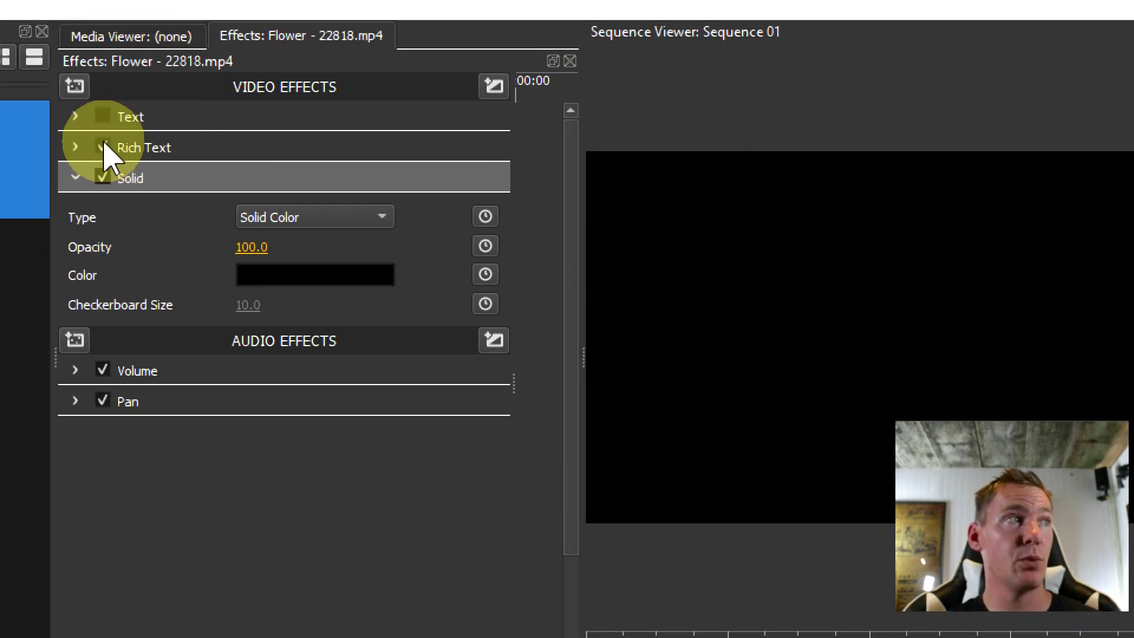
- Move the Solid effect above Rich Text and preview the sequence from the start
right_click(140, 183)
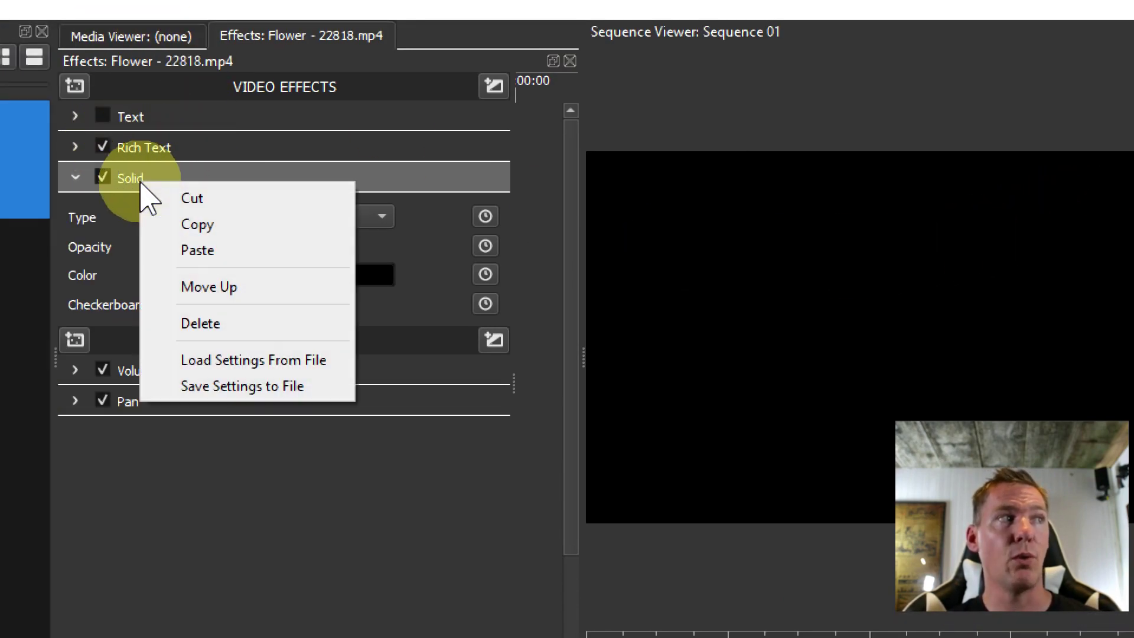
click(210, 287)
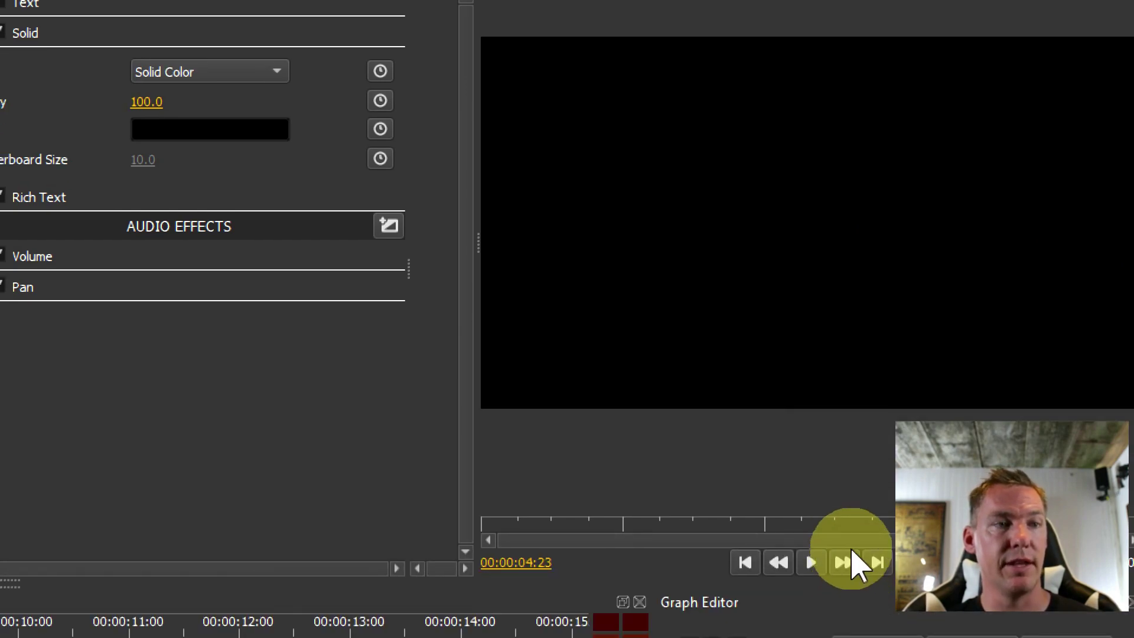
click(749, 563)
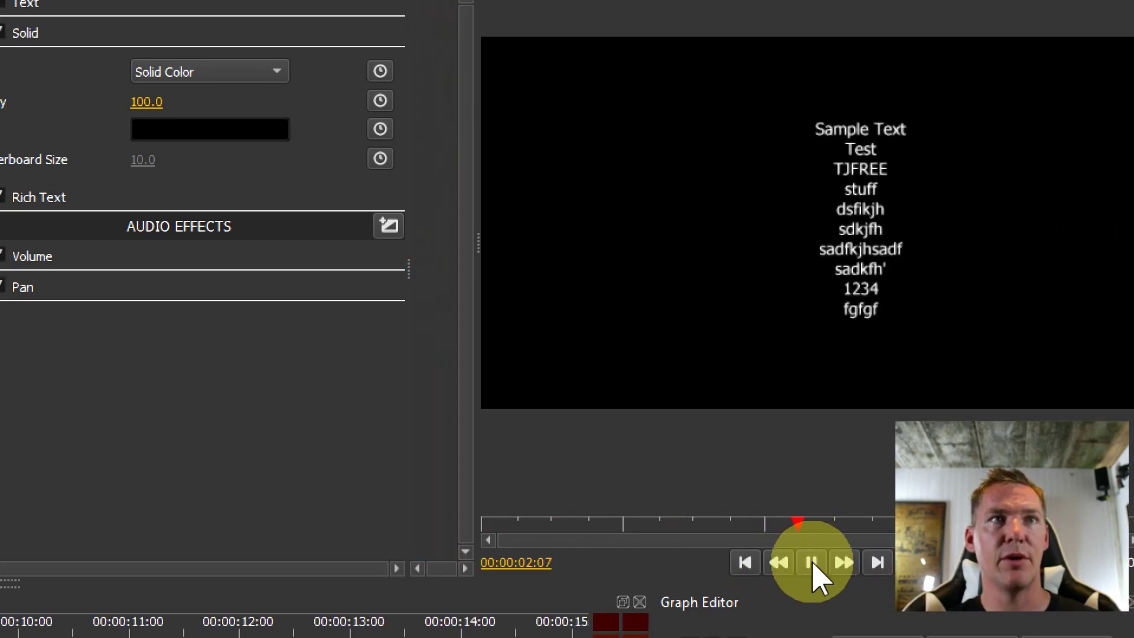
click(811, 564)
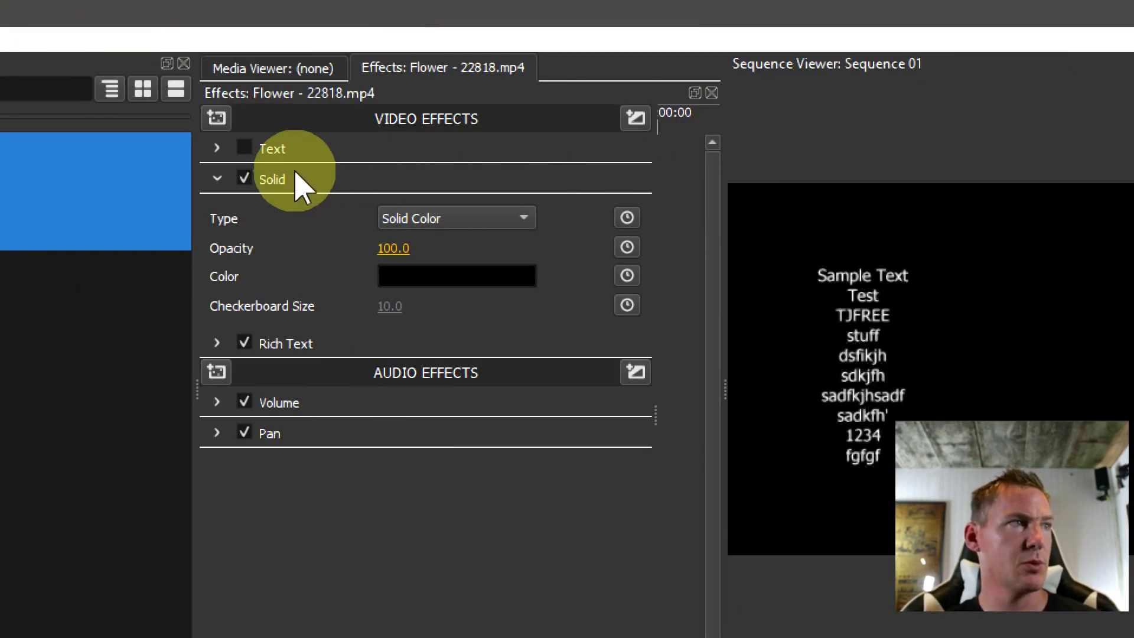
- Disable Rich Text and move the Text effect down below Solid
click(244, 343)
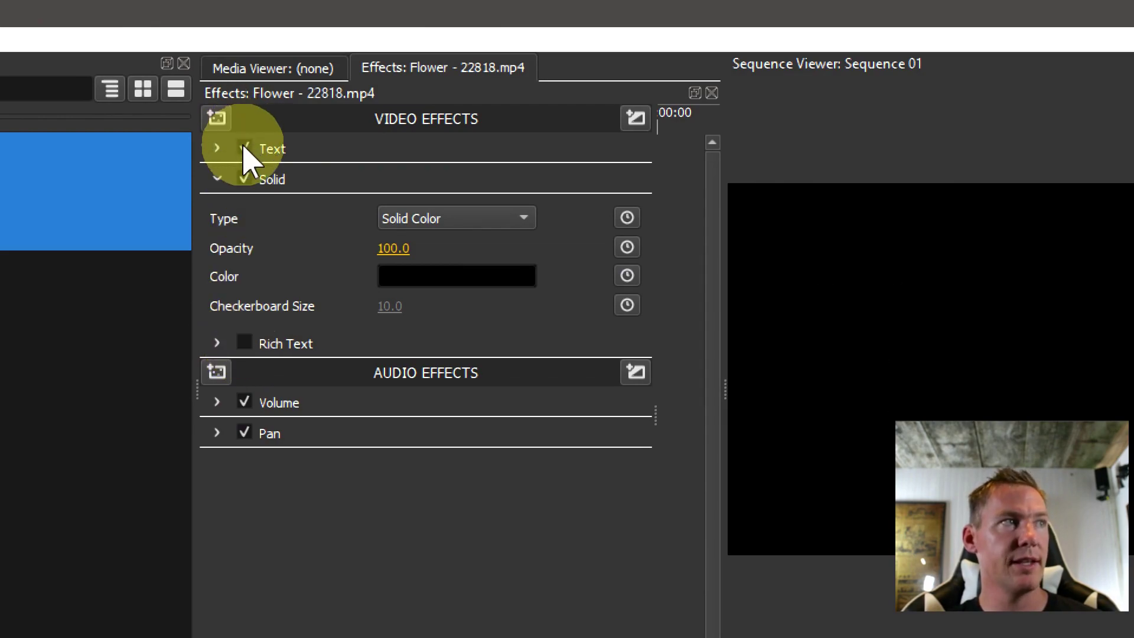
right_click(277, 148)
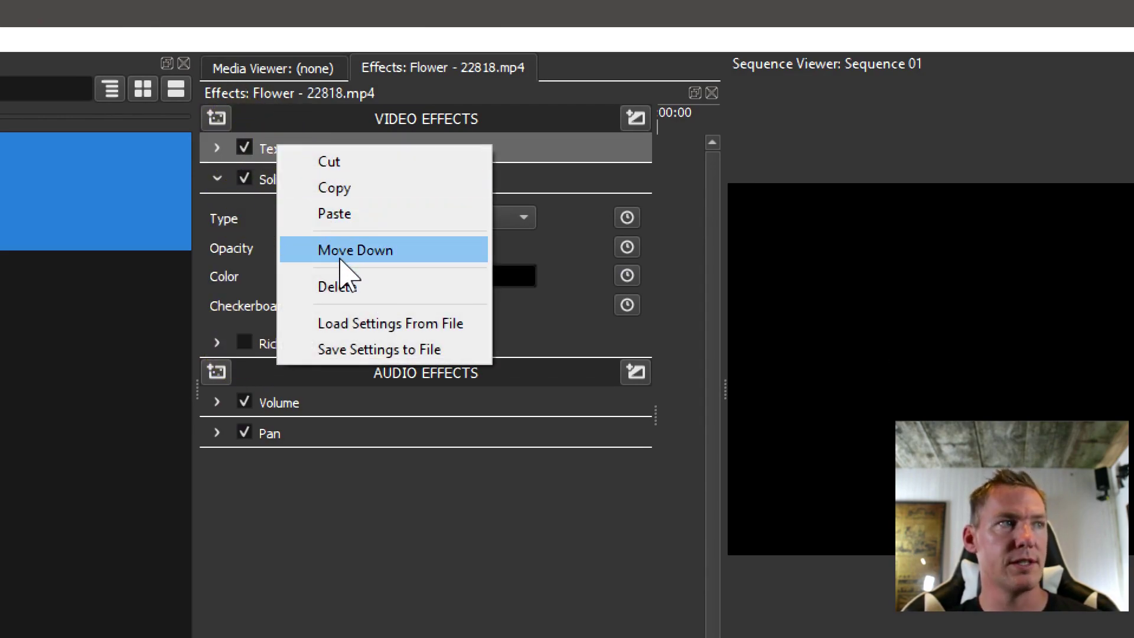
click(339, 251)
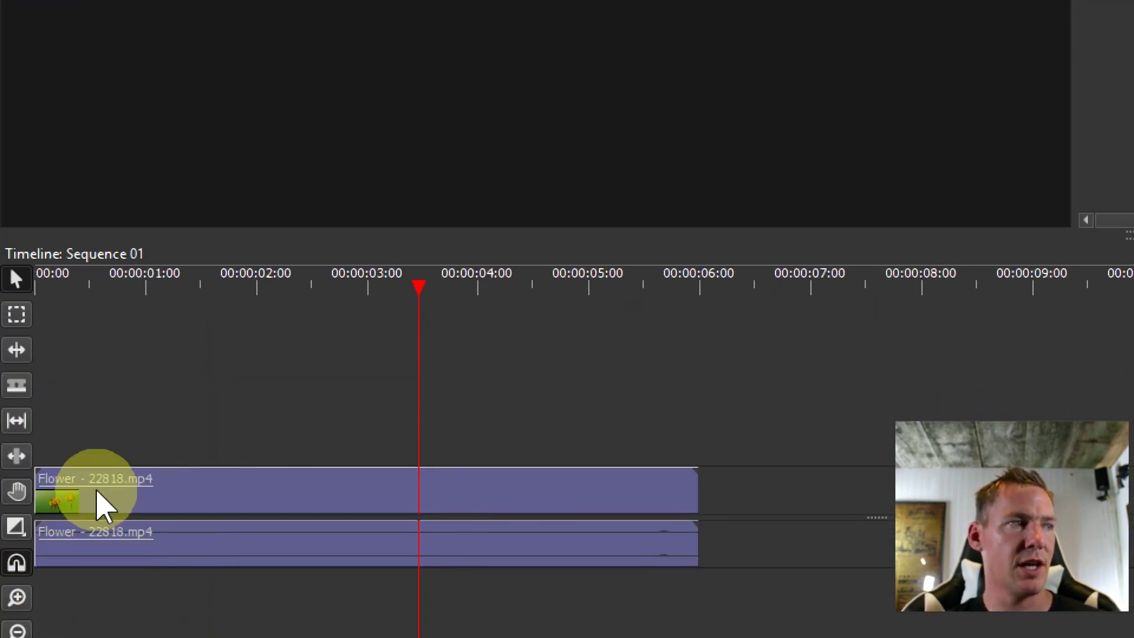
click(208, 481)
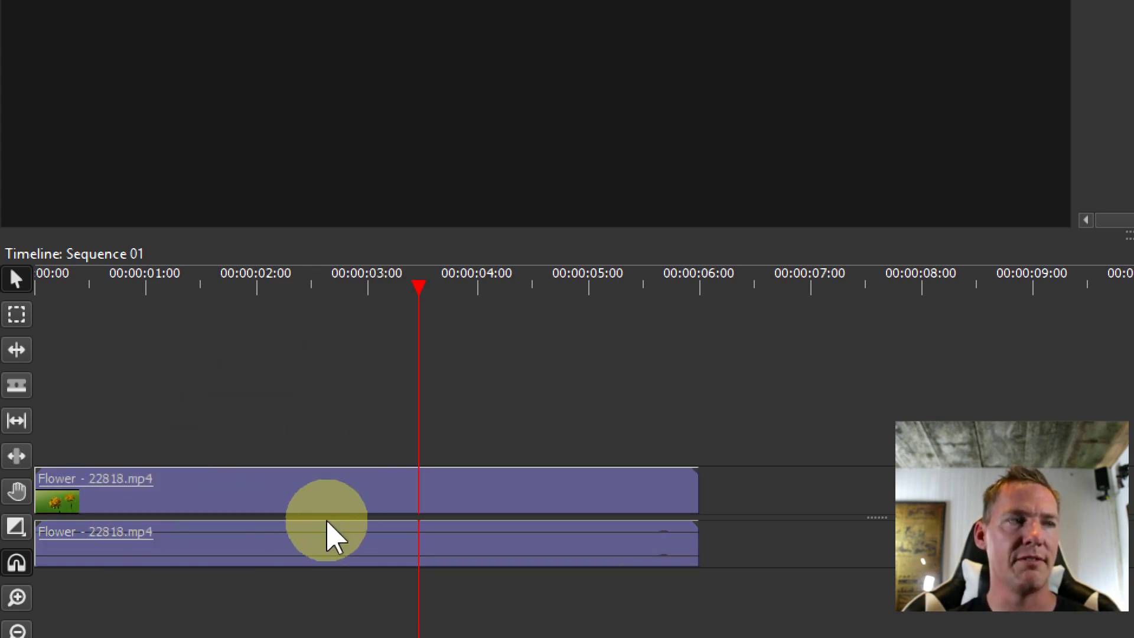
click(260, 440)
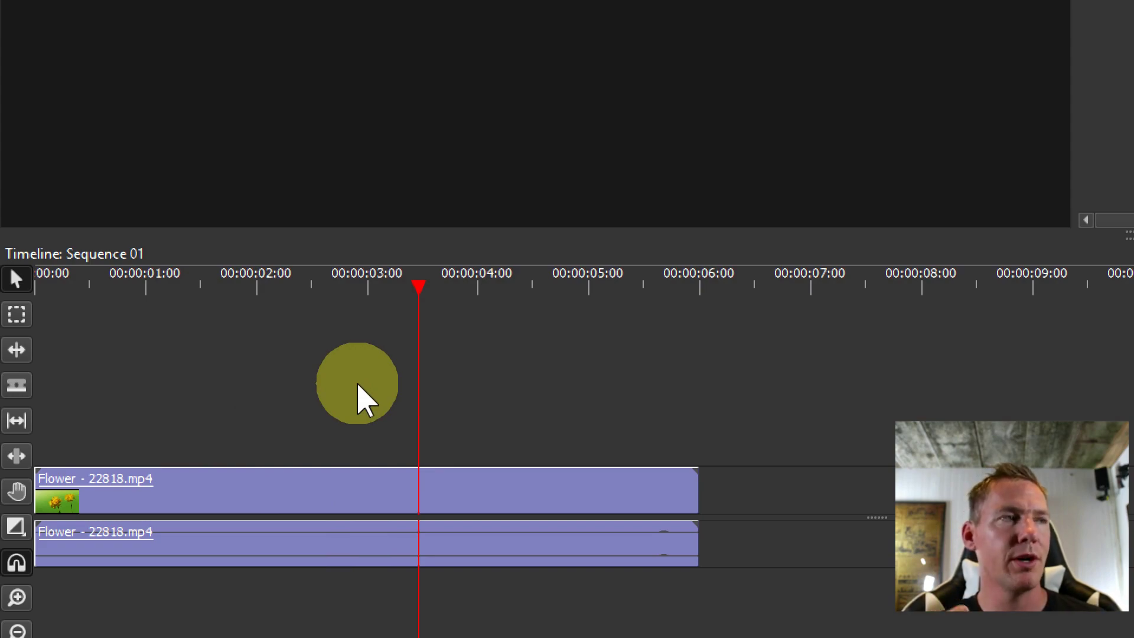
key(super+minus)
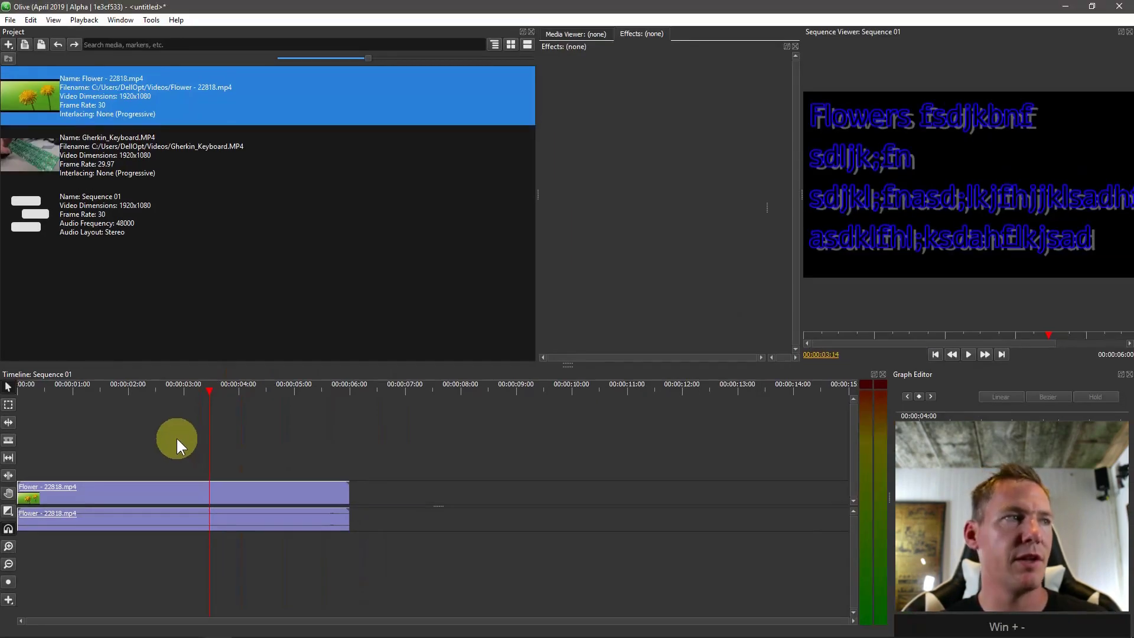
click(245, 494)
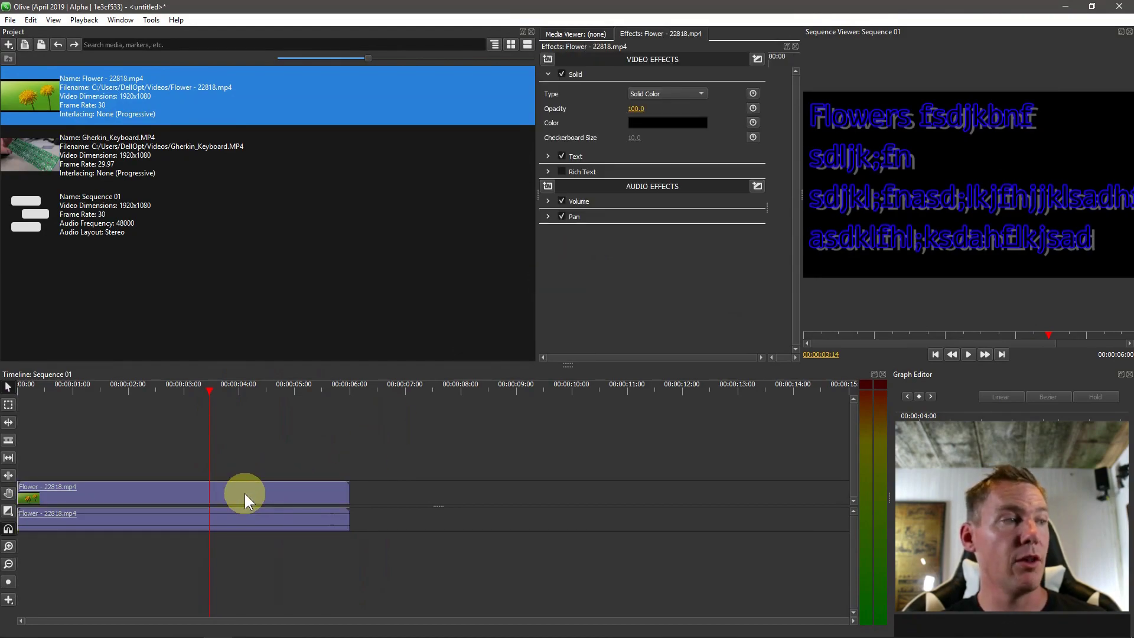